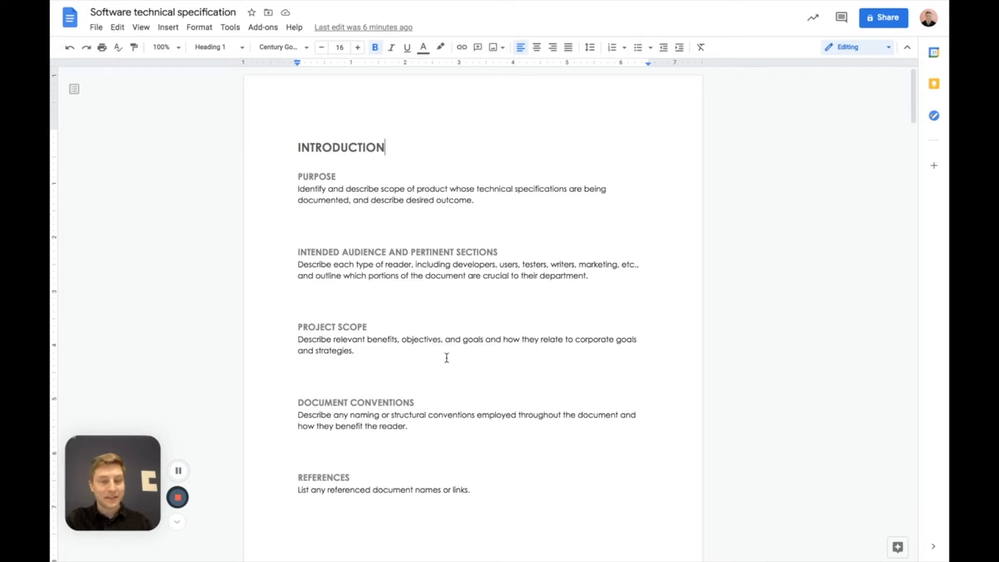
# Step: Review the software technical specification's sections from Introduction through Additional Nonfunctional Requirements
pyautogui.scroll(-5, 447, 357)
pyautogui.scroll(5, 447, 358)
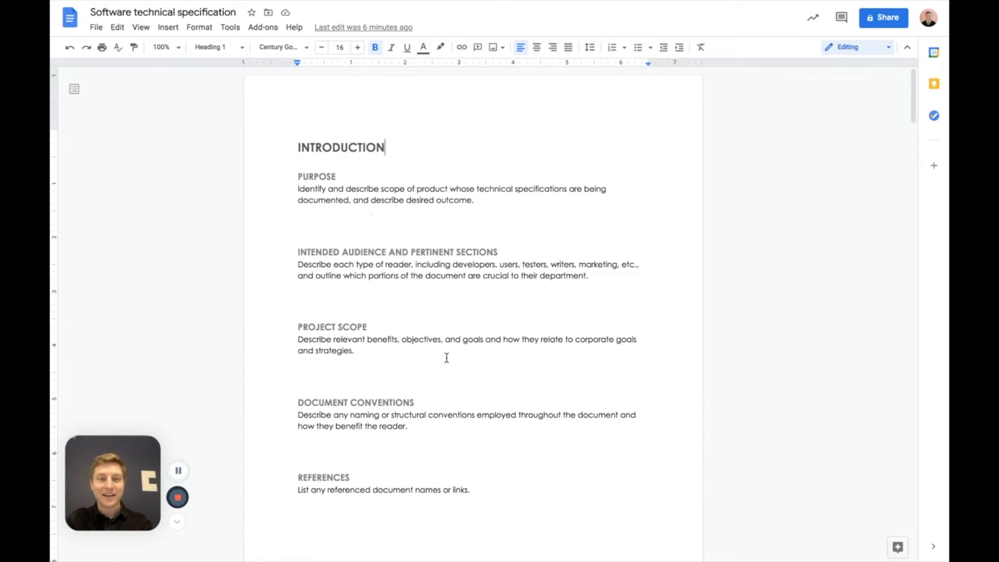
pyautogui.scroll(-1, 409, 330)
pyautogui.scroll(-8, 410, 330)
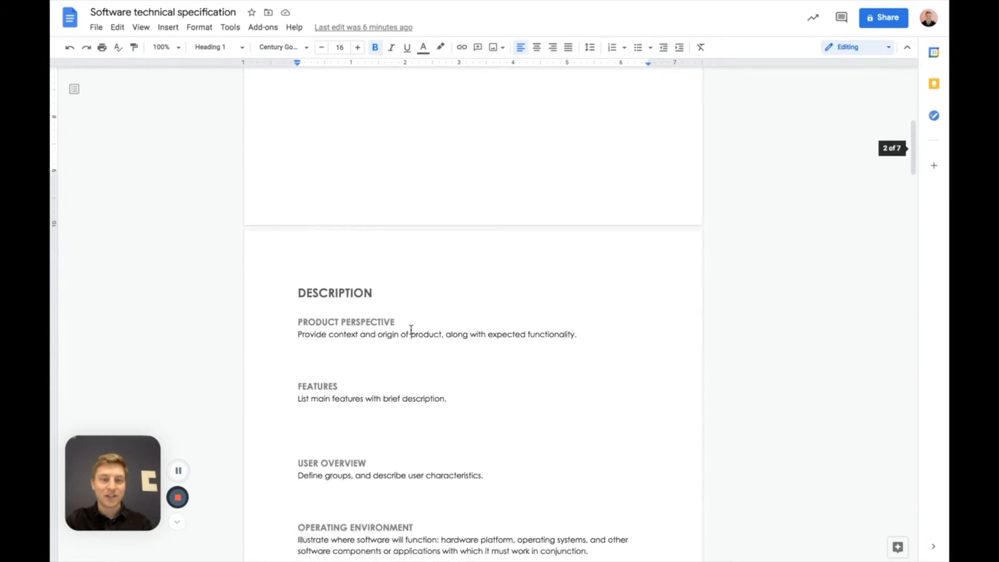
pyautogui.scroll(3, 399, 291)
pyautogui.scroll(-4, 398, 298)
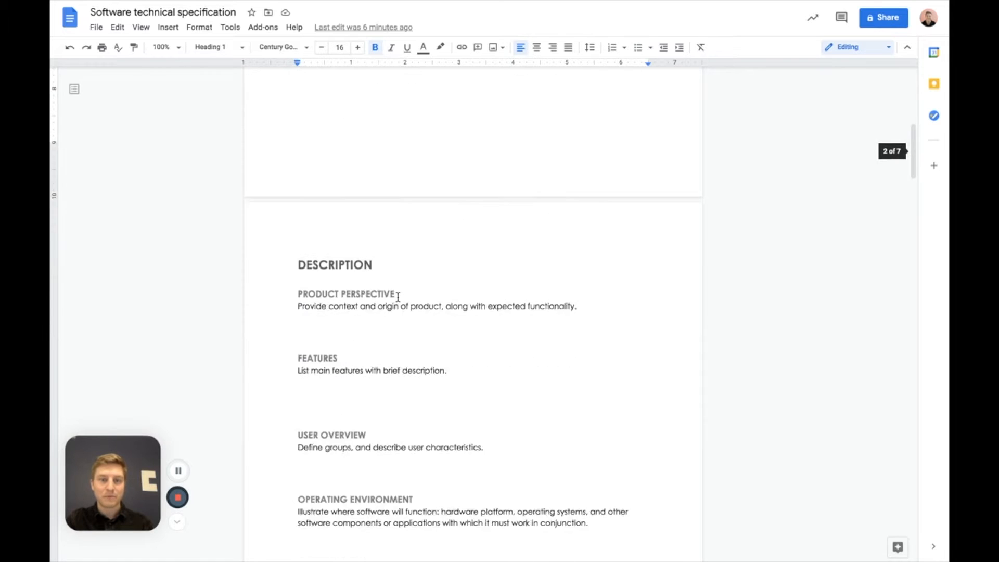
pyautogui.scroll(-4, 420, 365)
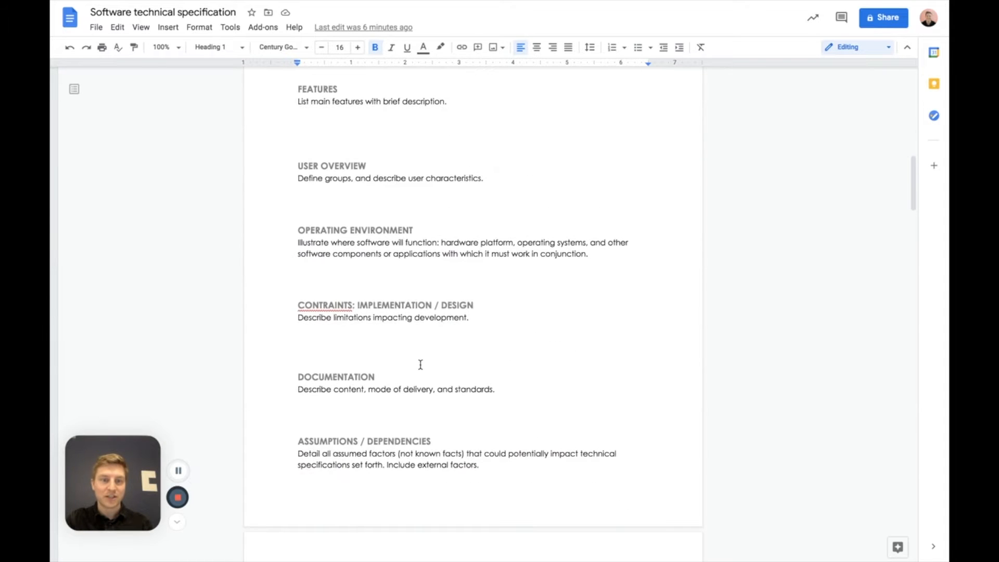
pyautogui.scroll(-17, 421, 365)
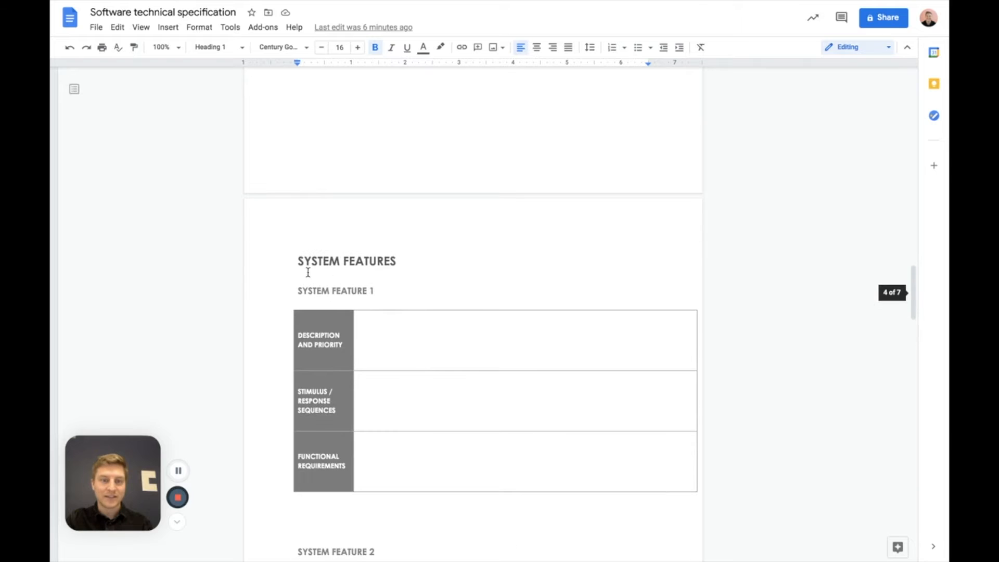
pyautogui.scroll(-3, 431, 286)
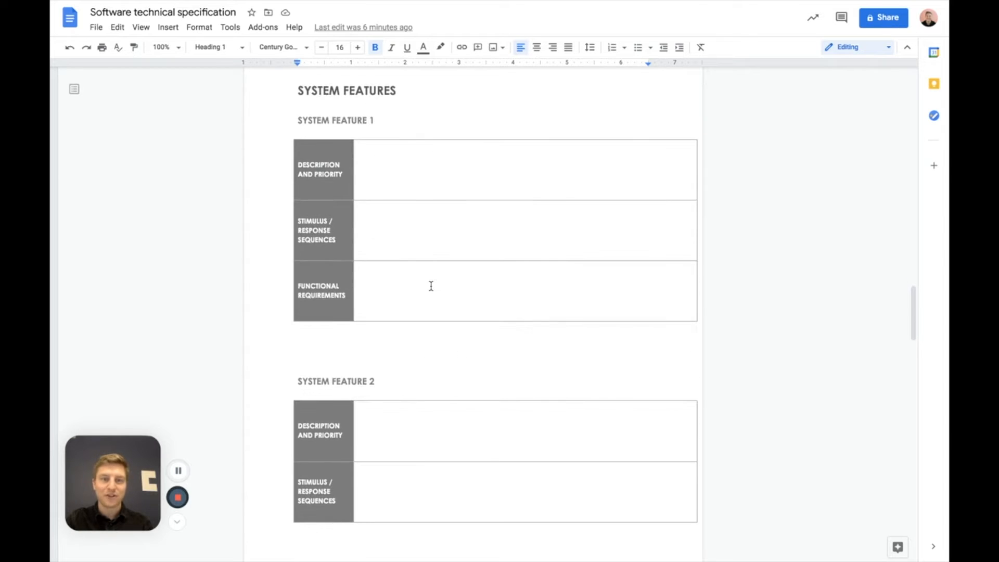
pyautogui.scroll(-6, 387, 327)
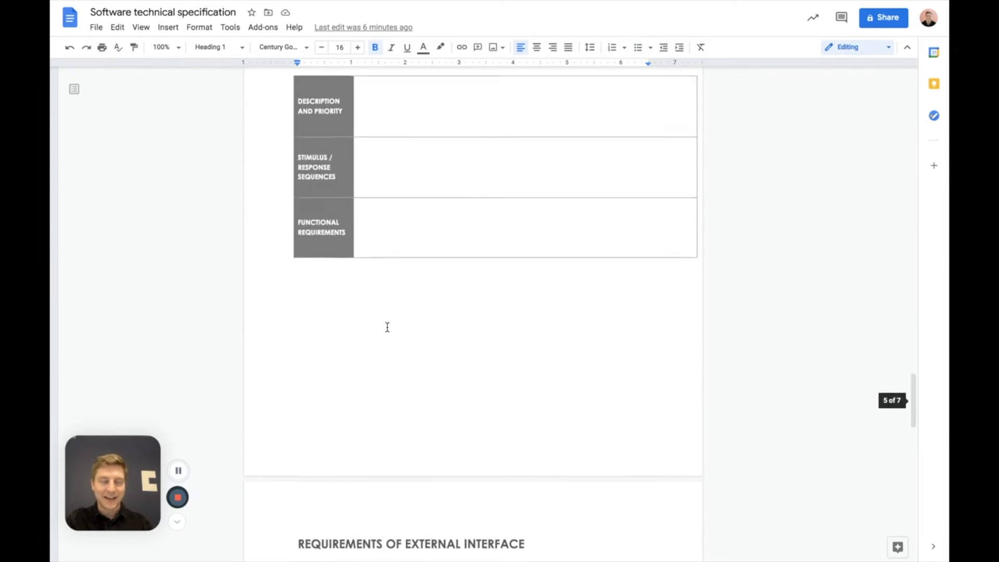
pyautogui.scroll(-6, 387, 327)
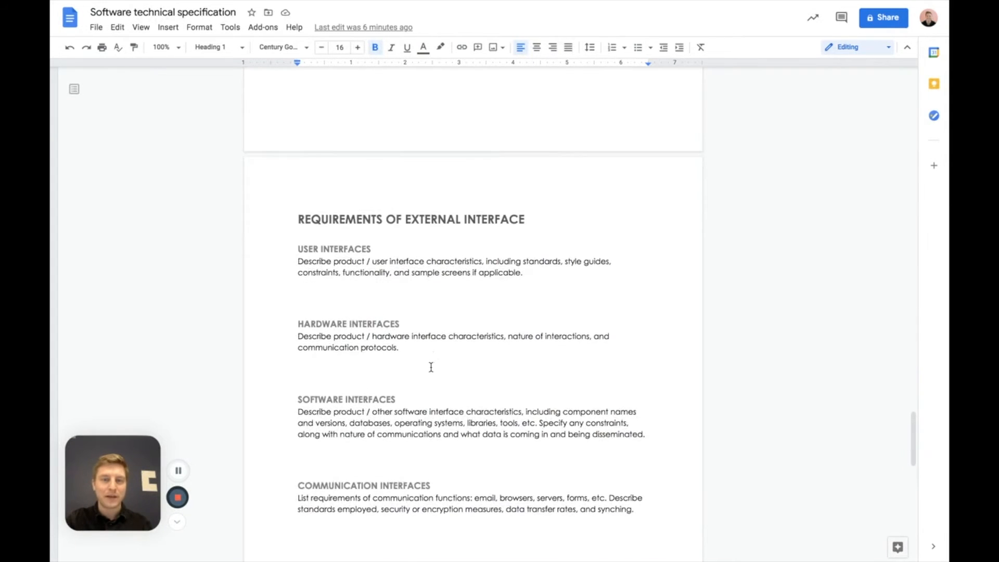
pyautogui.scroll(-1, 431, 366)
pyautogui.scroll(-10, 431, 367)
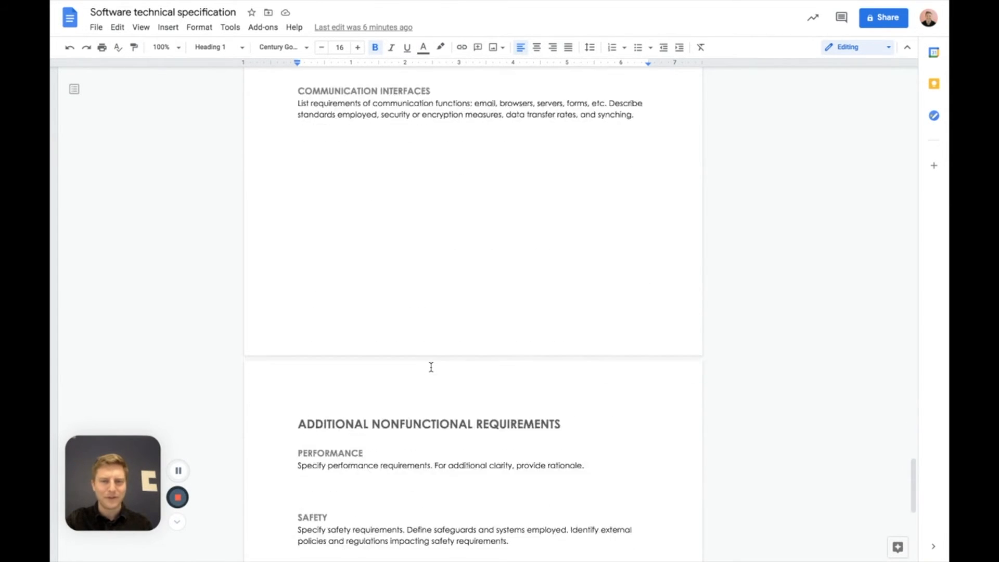
pyautogui.scroll(-3, 431, 367)
pyautogui.scroll(4, 431, 367)
pyautogui.scroll(-1, 431, 367)
pyautogui.scroll(-1, 431, 367)
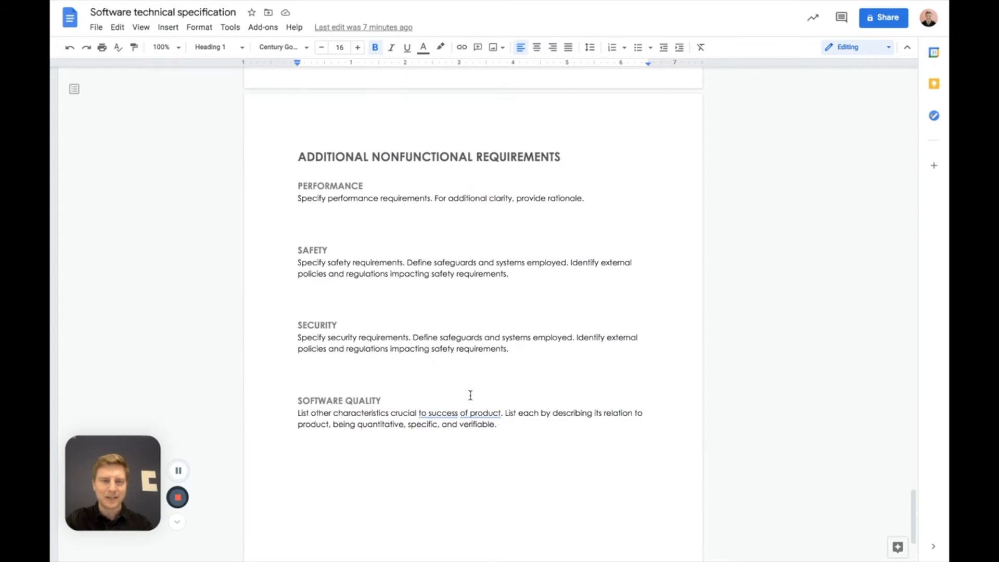
# Step: Copy the entire contents of the software technical specification and switch to Delibr
pyautogui.click(544, 438)
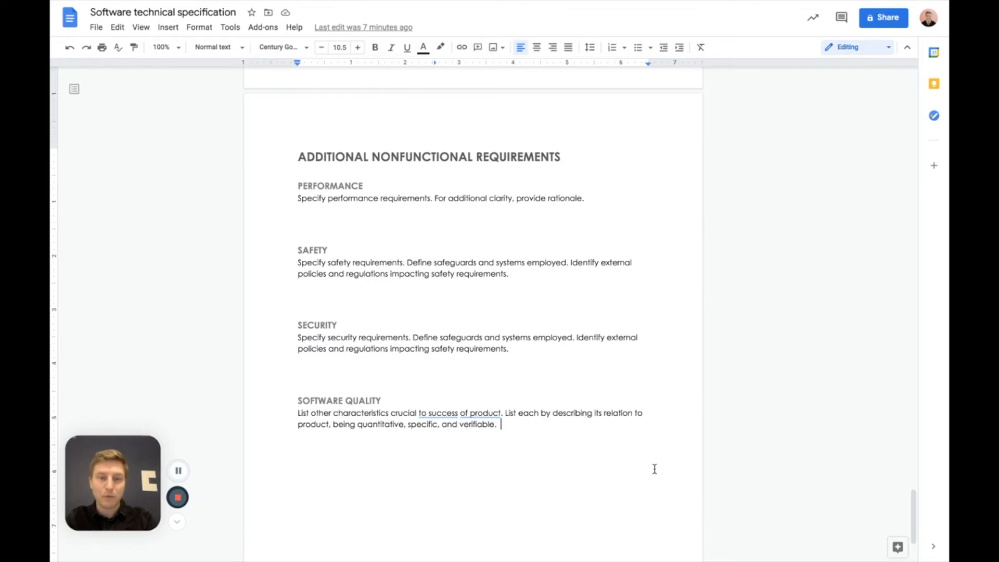
pyautogui.hotkey('ctrl', 'a')
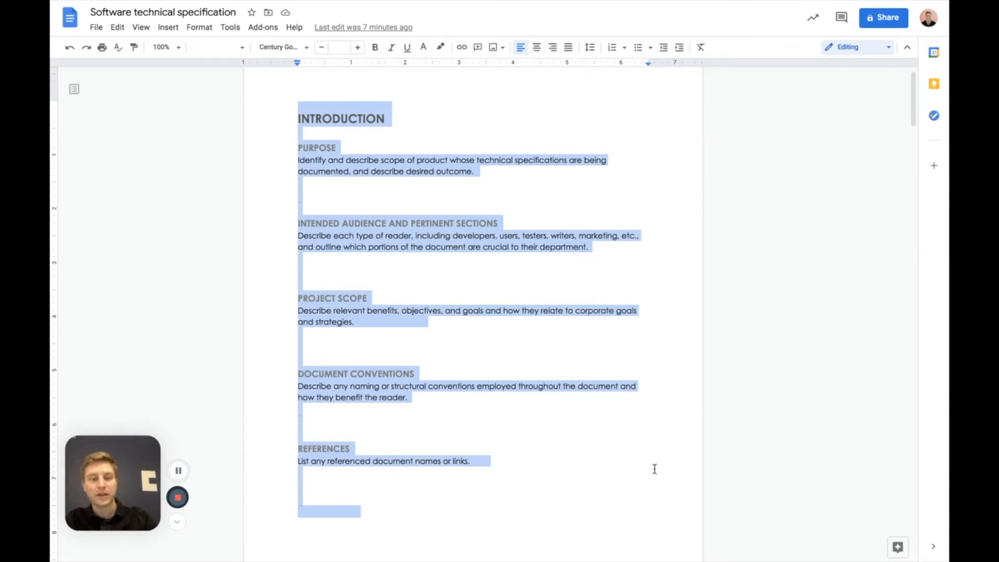
pyautogui.hotkey('ctrl', 'Tab')
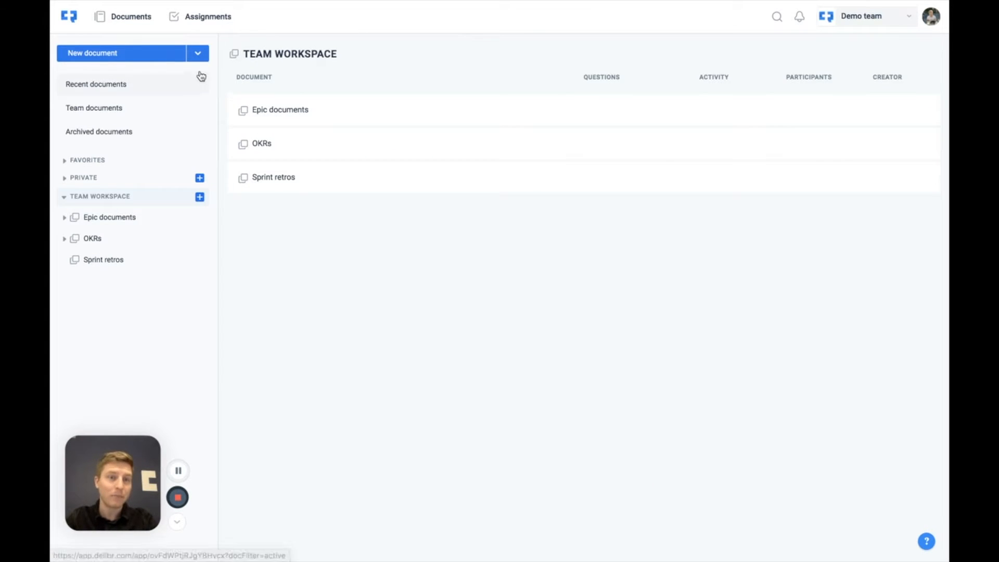
# Step: Create a new template and title it "Software spec template"
pyautogui.click(198, 54)
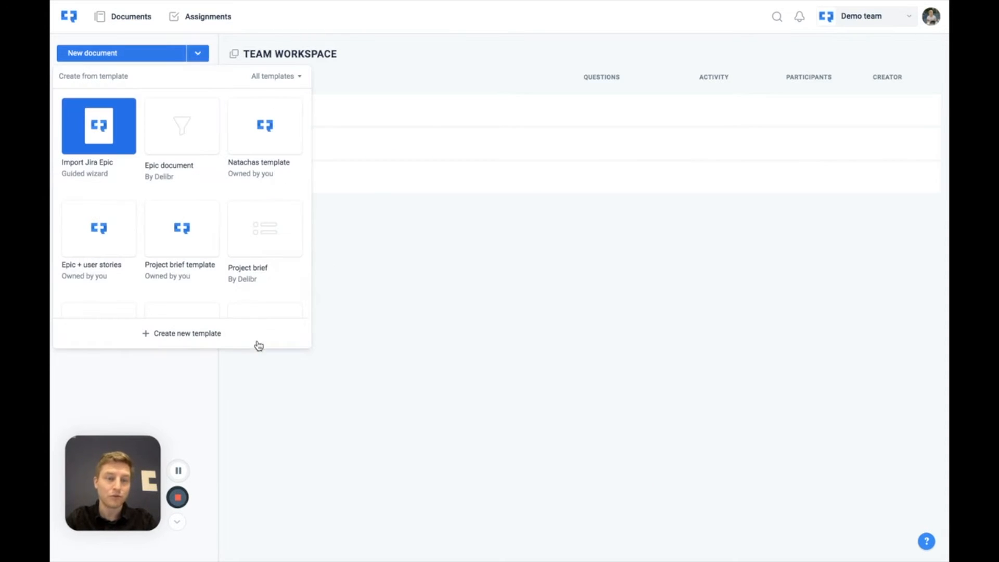
pyautogui.click(183, 334)
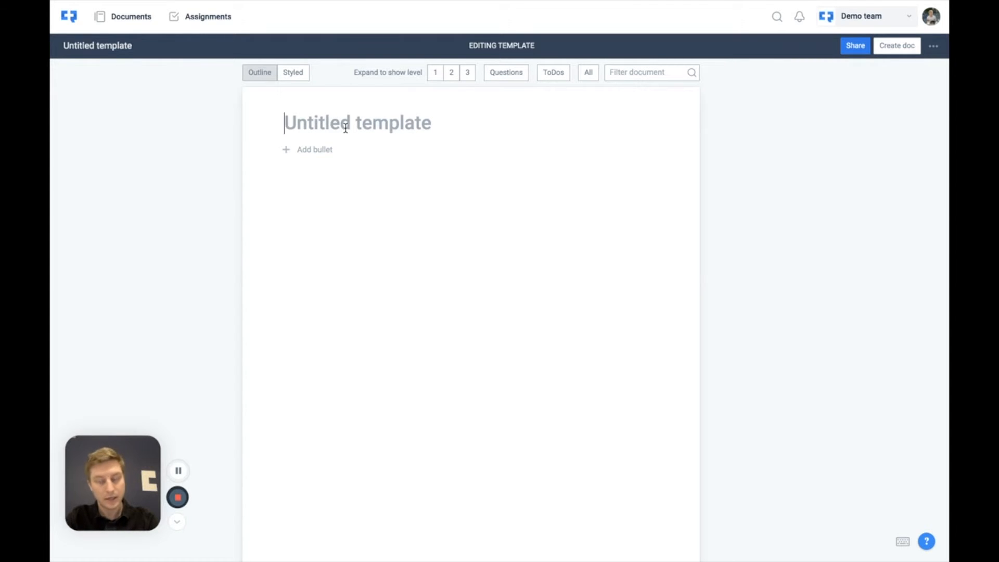
pyautogui.write('Softw')
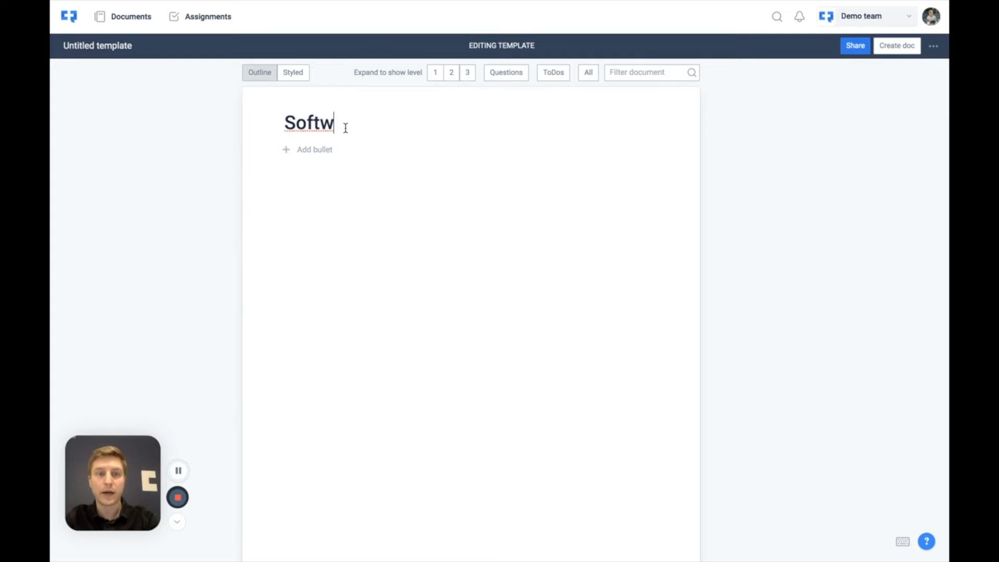
pyautogui.write('are spec ')
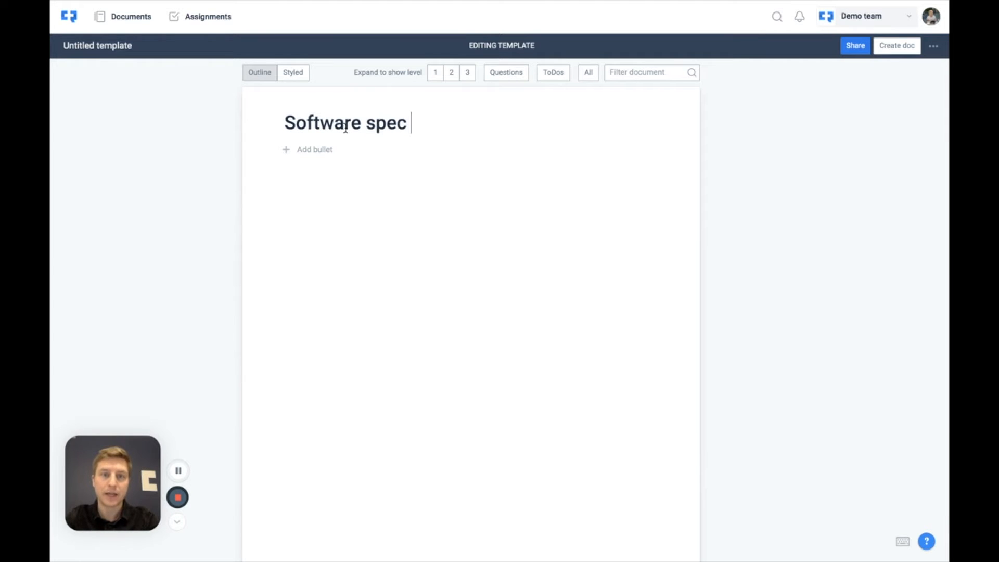
pyautogui.write('template')
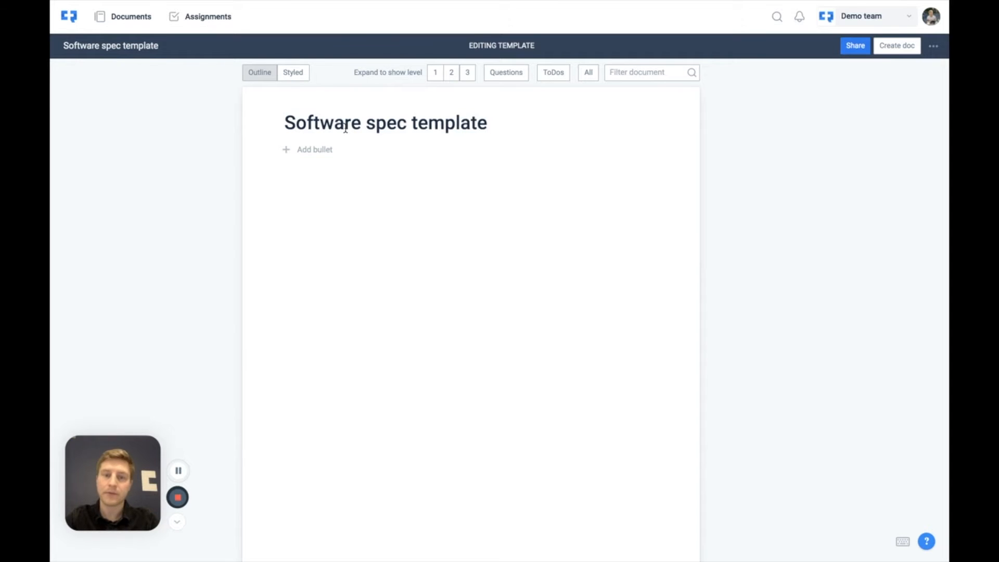
# Step: Paste the copied specification as bullets below the template title and look over the imported sections
pyautogui.press('Return')
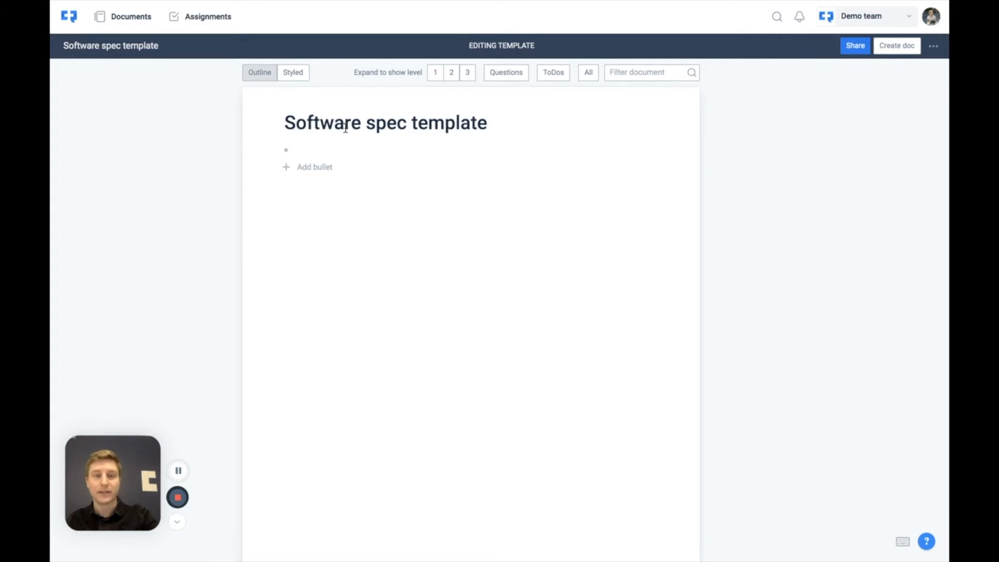
pyautogui.hotkey('ctrl', 'v')
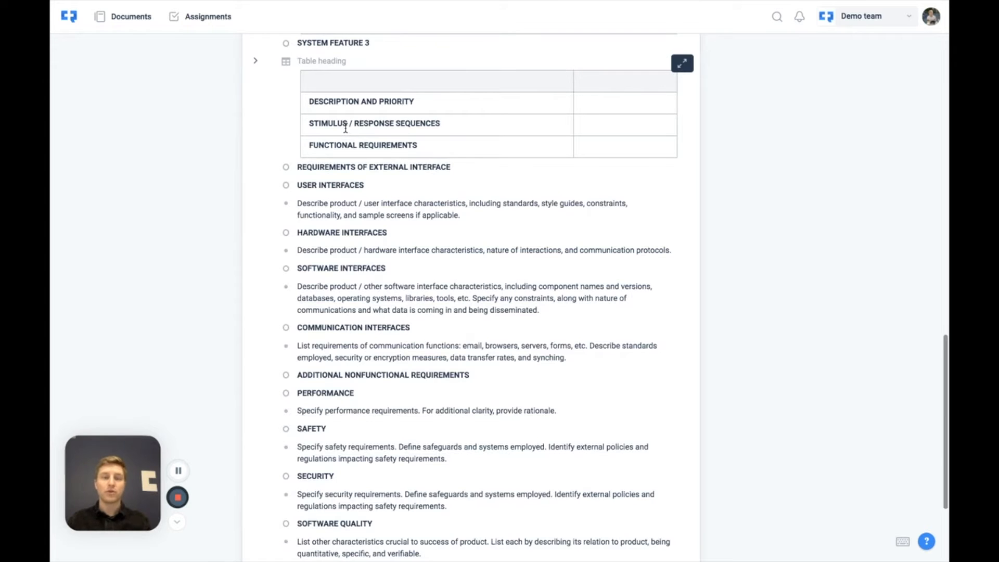
pyautogui.scroll(-4, 472, 339)
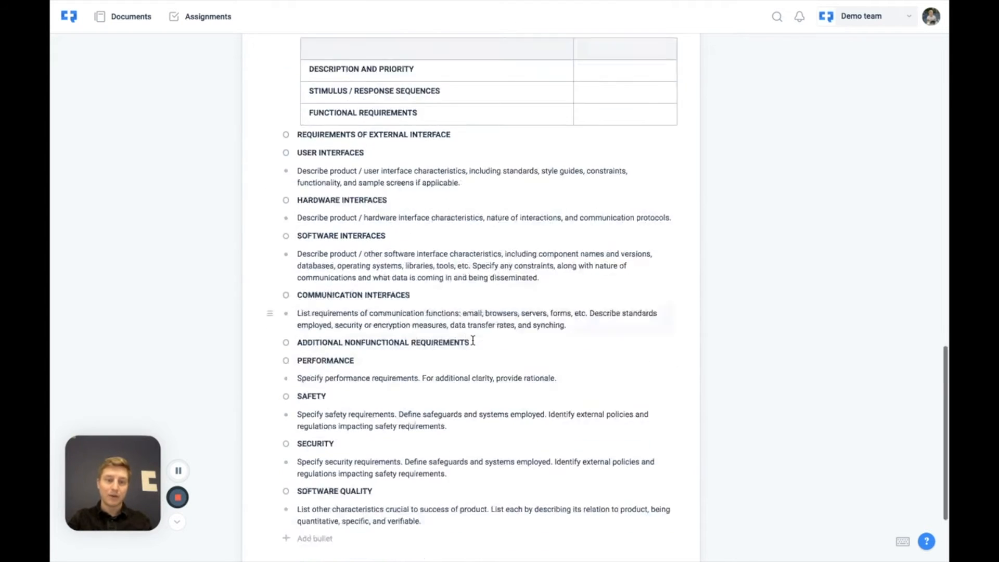
pyautogui.scroll(10, 473, 340)
pyautogui.scroll(15, 473, 341)
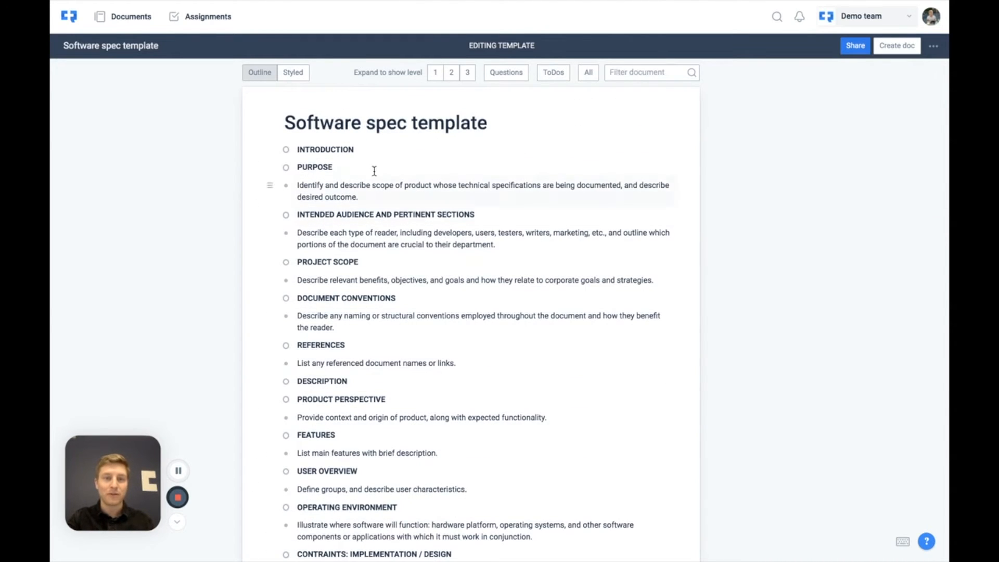
# Step: Indent all bullets from PURPOSE through the REFERENCES description one level so they sit under INTRODUCTION
pyautogui.hotkey('shift', 'Down')
pyautogui.hotkey('shift', 'Down')
pyautogui.hotkey('shift', 'Down')
pyautogui.hotkey('shift', 'Down')
pyautogui.hotkey('shift', 'Down')
pyautogui.hotkey('shift', 'Down')
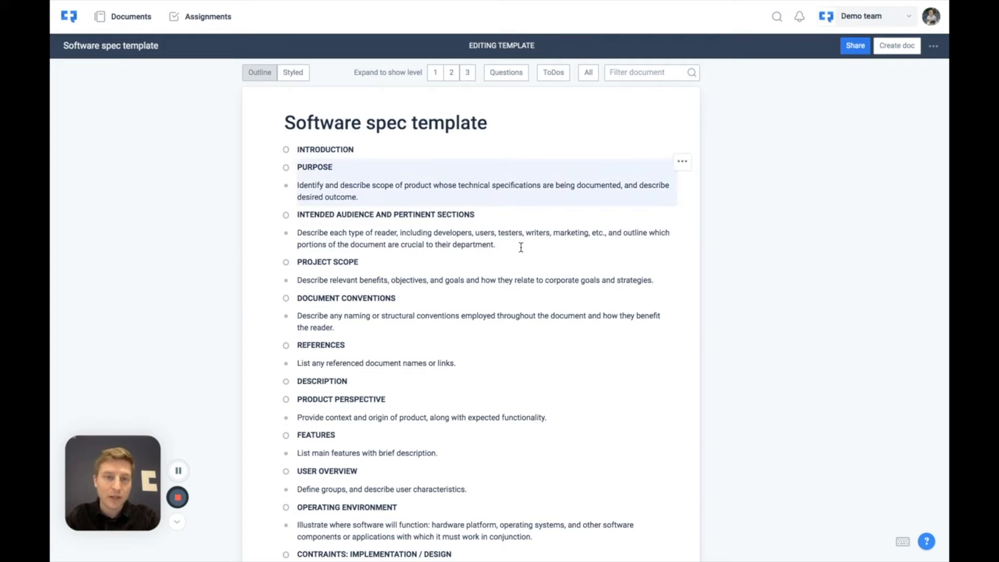
pyautogui.hotkey('shift', 'Down')
pyautogui.hotkey('shift', 'Down')
pyautogui.hotkey('shift', 'Down')
pyautogui.hotkey('shift', 'Down')
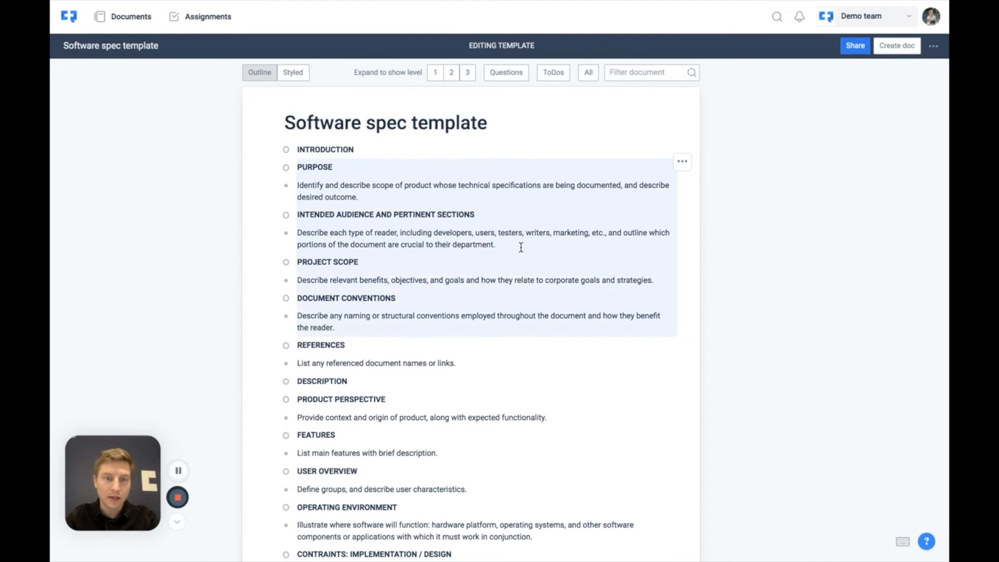
pyautogui.press('Tab')
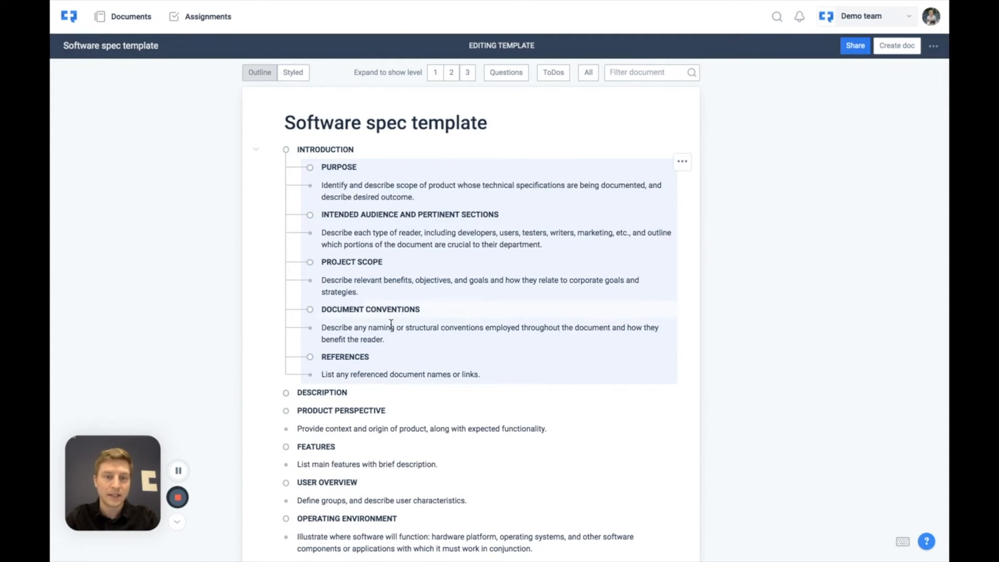
# Step: Nest each description under INTRODUCTION beneath its own subheading, from PURPOSE through REFERENCES
pyautogui.click(392, 191)
pyautogui.press('Tab')
pyautogui.press('Down')
pyautogui.press('Down')
pyautogui.press('Tab')
pyautogui.press('Tab')
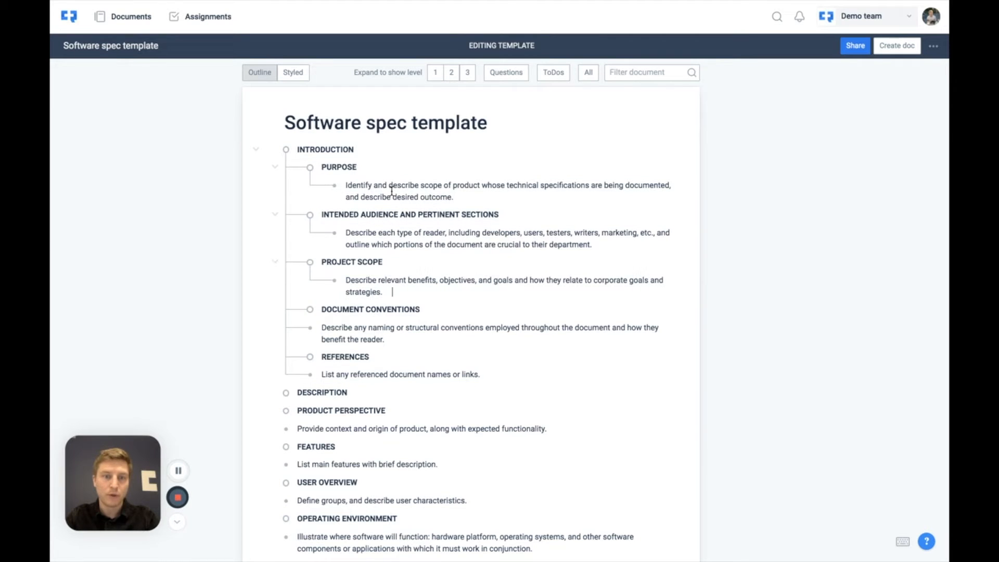
pyautogui.press('Tab')
pyautogui.press('Tab')
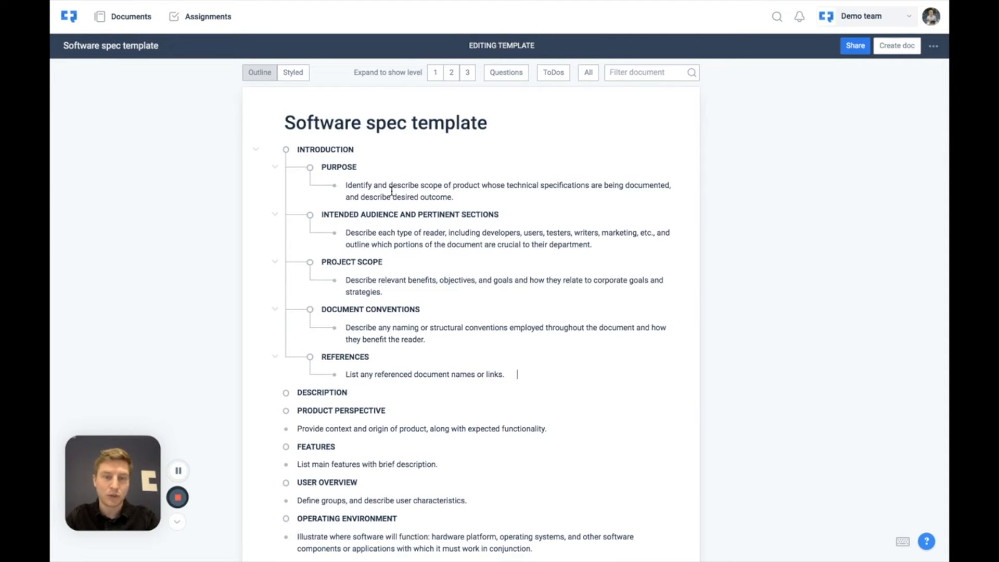
# Step: Set the descriptions under PURPOSE, INTENDED AUDIENCE AND PERTINENT SECTIONS, PROJECT SCOPE, DOCUMENT CONVENTIONS and REFERENCES as placeholders
pyautogui.click(334, 188)
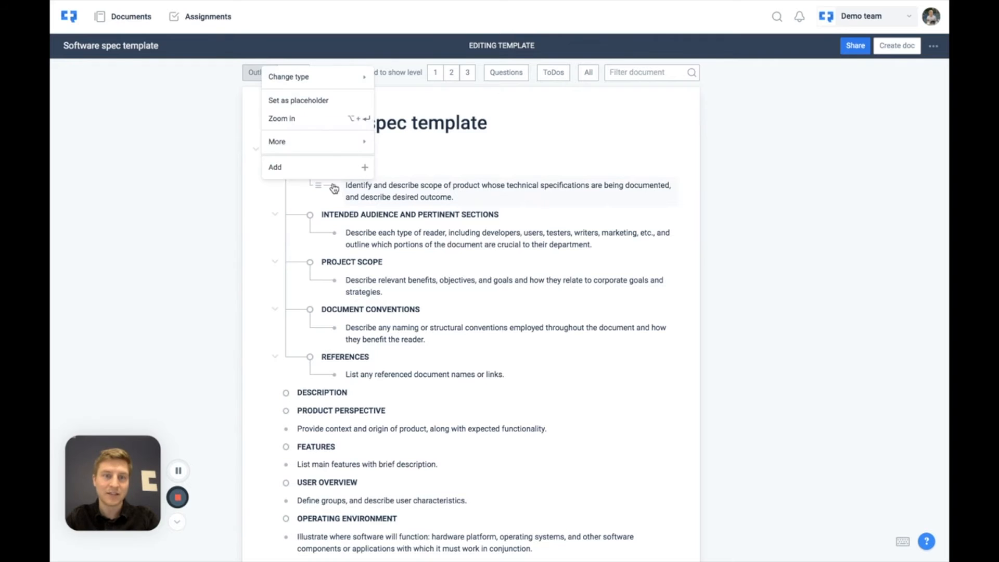
pyautogui.click(320, 104)
pyautogui.click(334, 232)
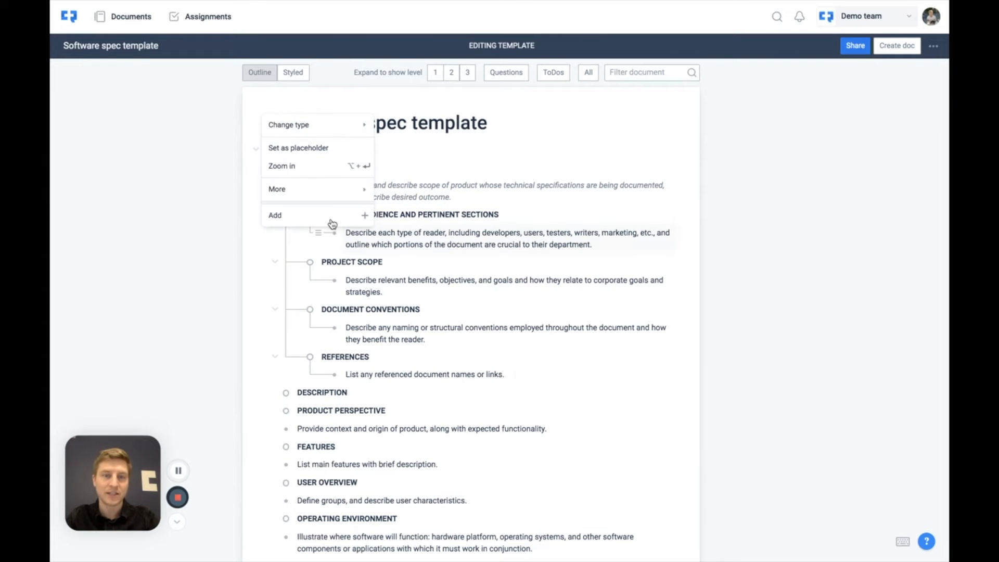
pyautogui.click(323, 156)
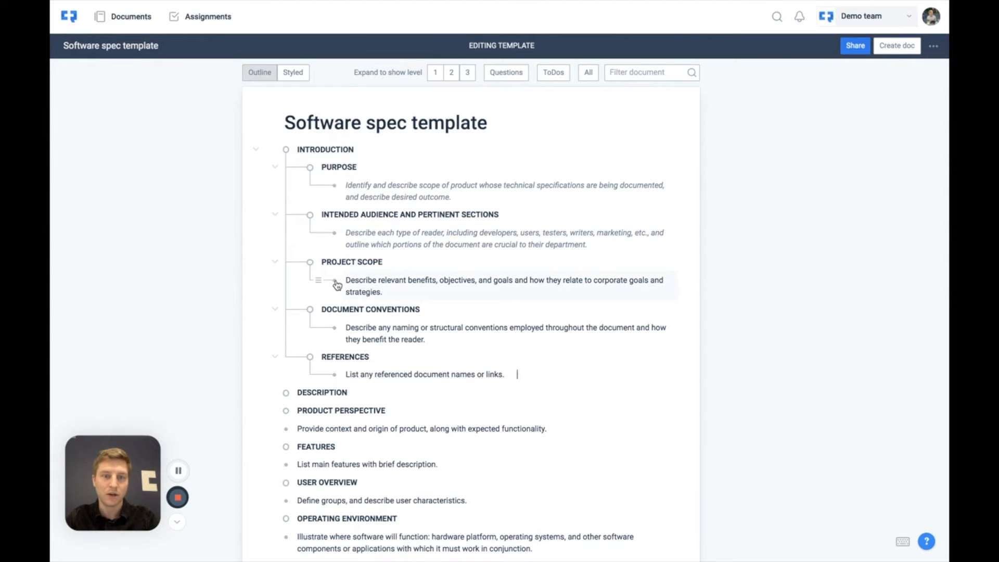
pyautogui.click(336, 281)
pyautogui.click(321, 196)
pyautogui.click(338, 329)
pyautogui.click(323, 243)
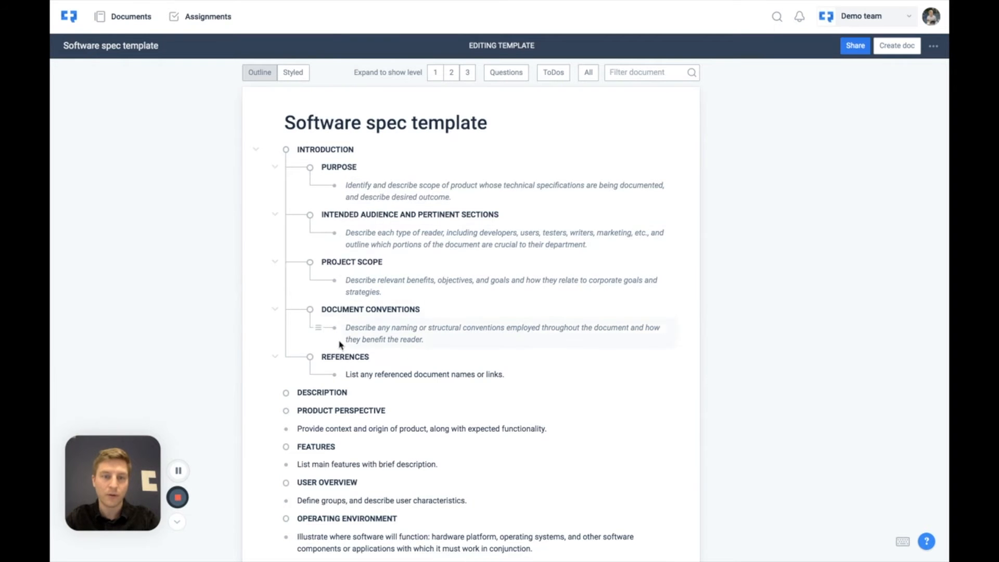
pyautogui.click(336, 377)
pyautogui.click(329, 289)
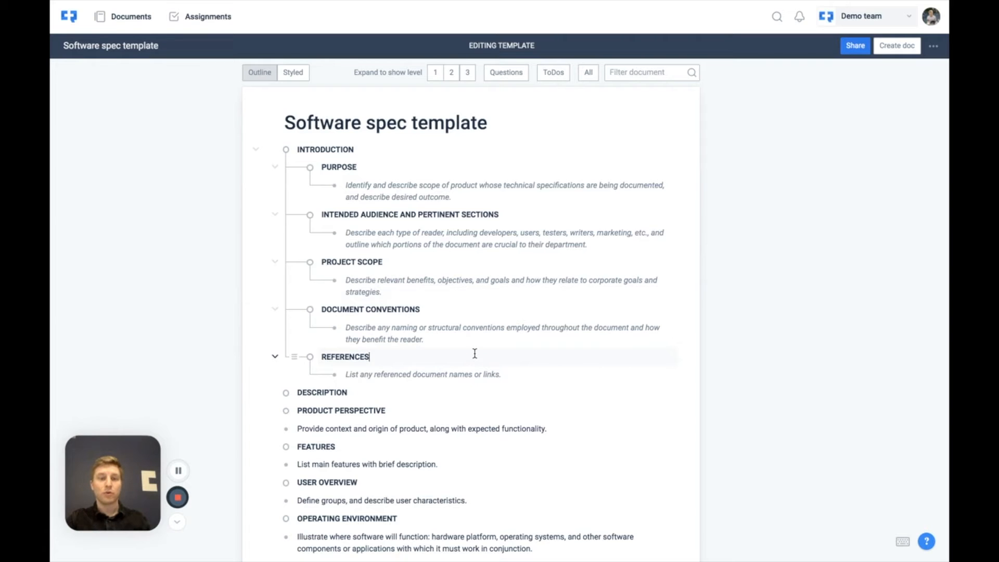
# Step: Collapse the five subsections under INTRODUCTION, from REFERENCES up to PURPOSE, to hide their placeholder text
pyautogui.press('super+Up')
pyautogui.click(435, 311)
pyautogui.press('super+Up')
pyautogui.click(384, 267)
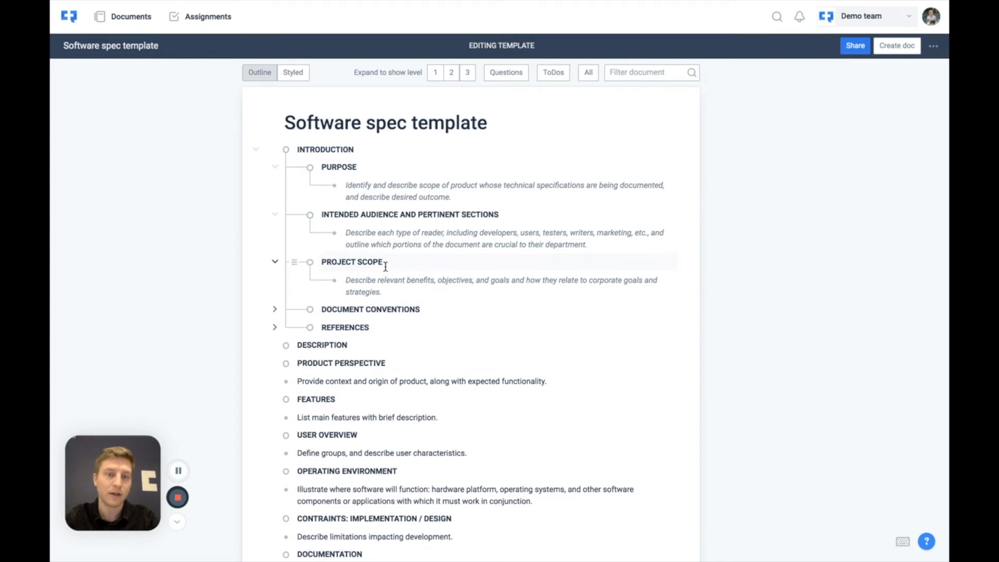
pyautogui.press('super+Up')
pyautogui.click(404, 219)
pyautogui.press('super+Up')
pyautogui.click(367, 171)
pyautogui.press('super+Up')
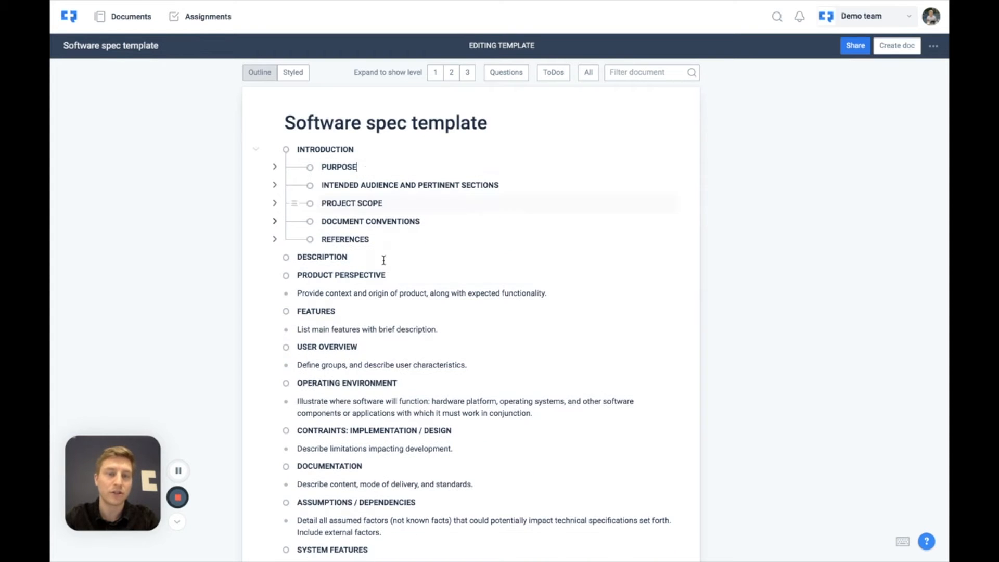
# Step: Collapse the whole INTRODUCTION section and expand it again
pyautogui.click(353, 151)
pyautogui.press('super+Up')
pyautogui.press('super+Down')
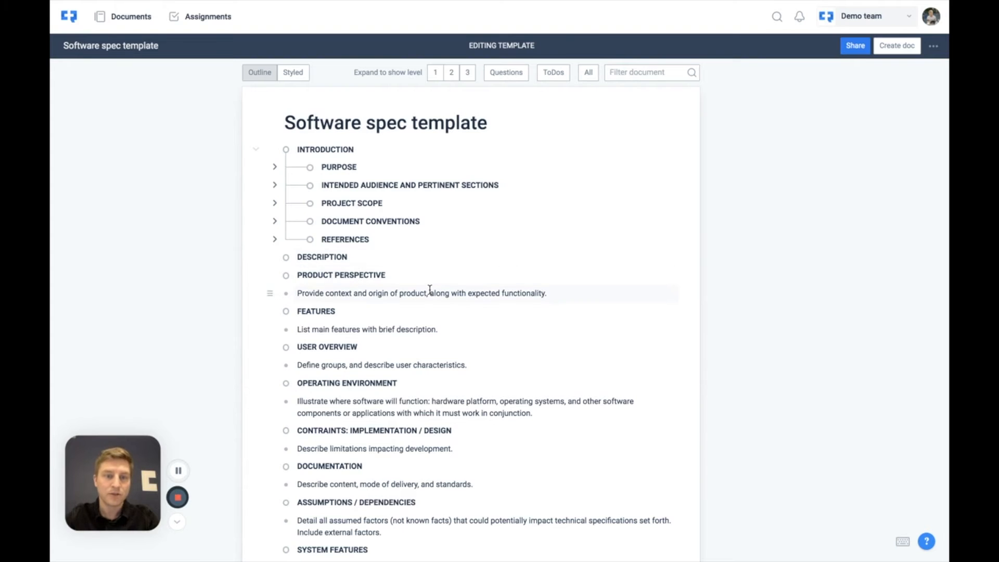
# Step: Nest every bullet from PRODUCT PERSPECTIVE through the ASSUMPTIONS / DEPENDENCIES description beneath the DESCRIPTION heading
pyautogui.hotkey('shift', 'Down')
pyautogui.hotkey('shift', 'Down')
pyautogui.hotkey('shift', 'Down')
pyautogui.hotkey('shift', 'Down')
pyautogui.hotkey('shift', 'Down')
pyautogui.hotkey('shift', 'Down')
pyautogui.hotkey('shift', 'Down')
pyautogui.hotkey('shift', 'Down')
pyautogui.hotkey('shift', 'Down')
pyautogui.hotkey('shift', 'Down')
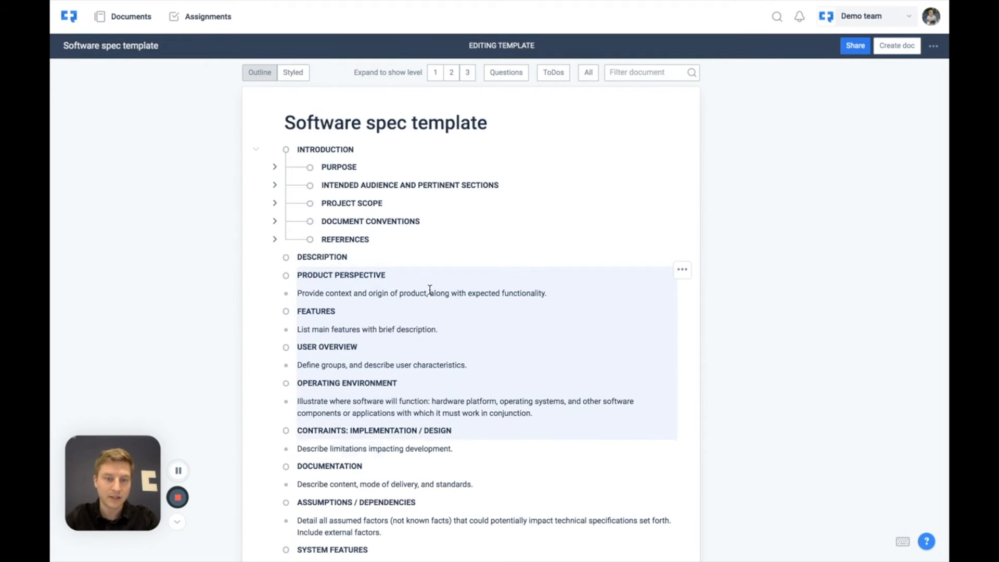
pyautogui.hotkey('shift', 'Down')
pyautogui.scroll(-2, 412, 343)
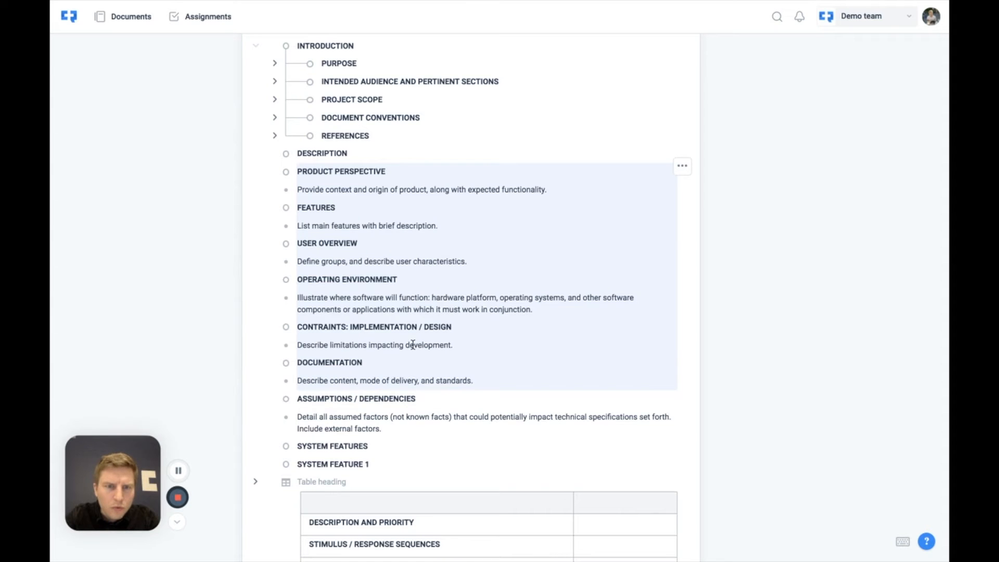
pyautogui.hotkey('shift', 'Down')
pyautogui.hotkey('shift', 'Down')
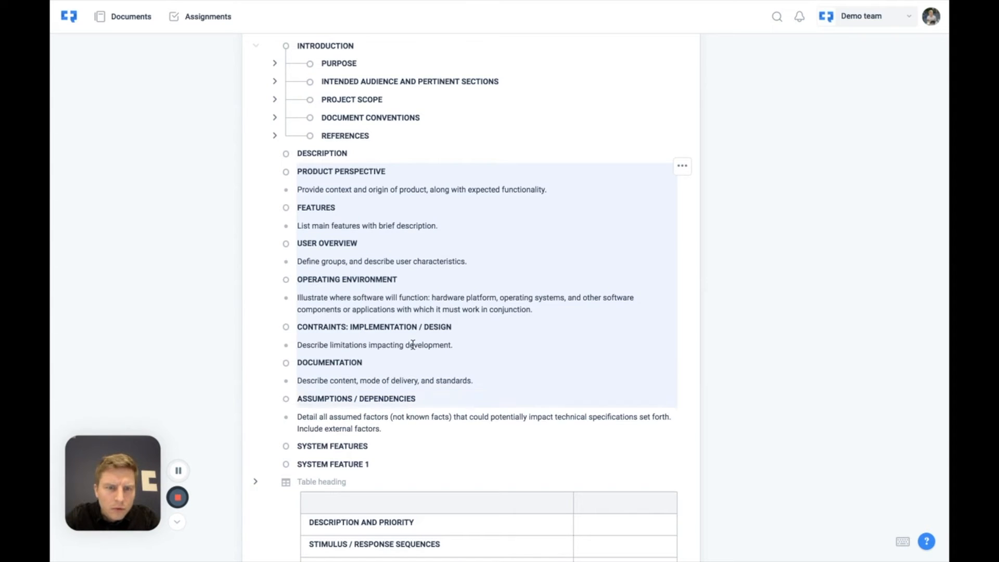
pyautogui.press('Tab')
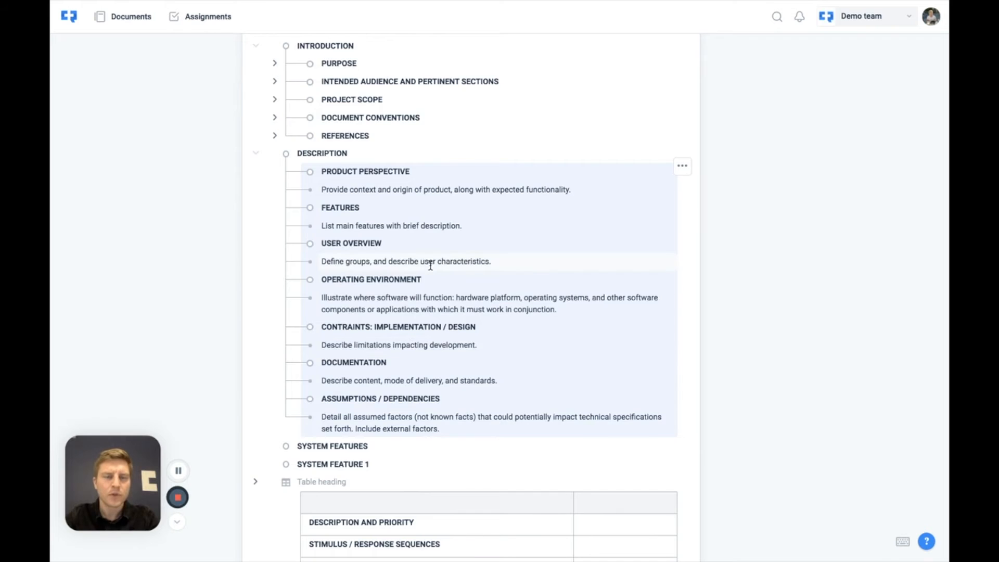
# Step: Nest each description under DESCRIPTION beneath its own subheading, from PRODUCT PERSPECTIVE through ASSUMPTIONS / DEPENDENCIES
pyautogui.scroll(1, 431, 265)
pyautogui.click(406, 229)
pyautogui.press('Tab')
pyautogui.press('Tab')
pyautogui.press('Down')
pyautogui.press('Tab')
pyautogui.press('Down')
pyautogui.press('Tab')
pyautogui.press('Down')
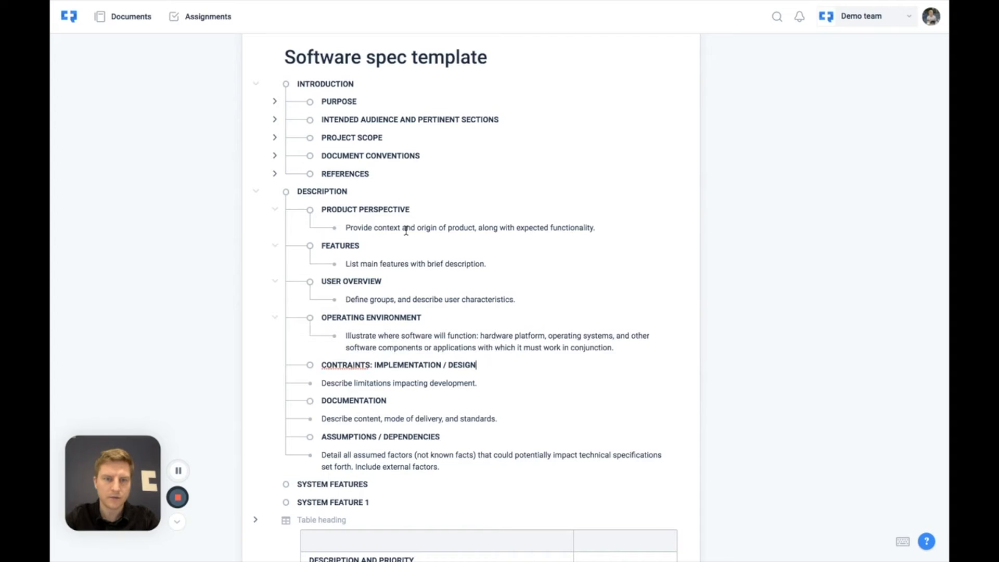
pyautogui.press('Tab')
pyautogui.press('Down')
pyautogui.press('Down')
pyautogui.press('Tab')
pyautogui.press('Down')
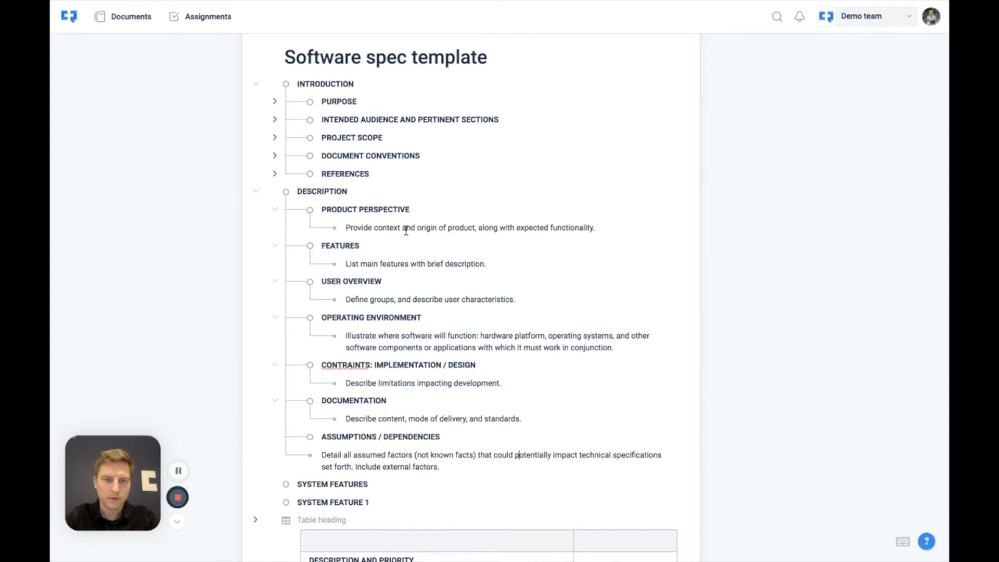
pyautogui.press('Tab')
# Step: Collapse the seven subsections under DESCRIPTION, from ASSUMPTIONS / DEPENDENCIES up to PRODUCT PERSPECTIVE
pyautogui.press('Down')
pyautogui.press('super+Up')
pyautogui.press('Up')
pyautogui.press('Up')
pyautogui.press('super+Up')
pyautogui.press('Up')
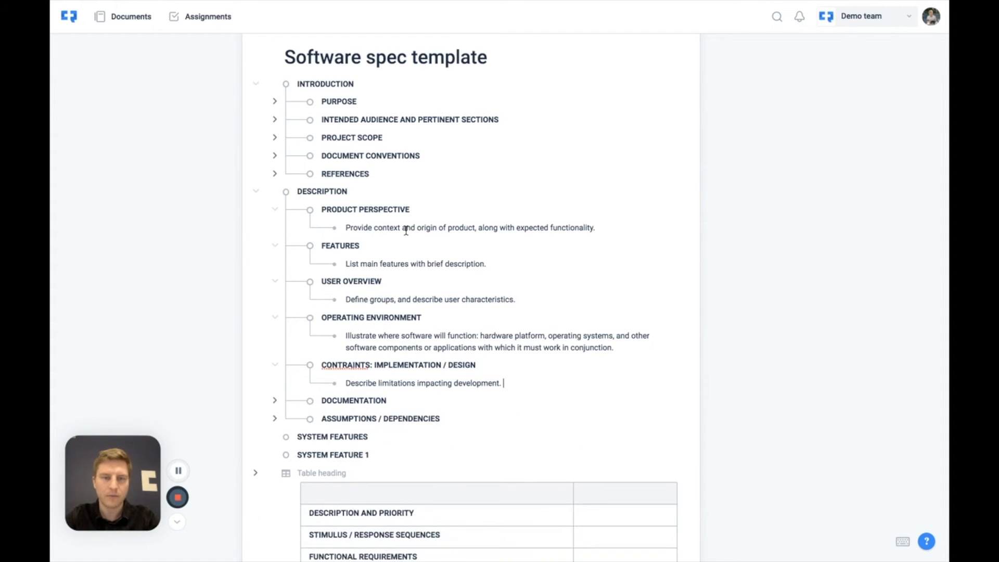
pyautogui.press('Up')
pyautogui.press('super+Up')
pyautogui.press('super+Up')
pyautogui.press('Up')
pyautogui.press('Up')
pyautogui.press('super+Up')
pyautogui.press('Up')
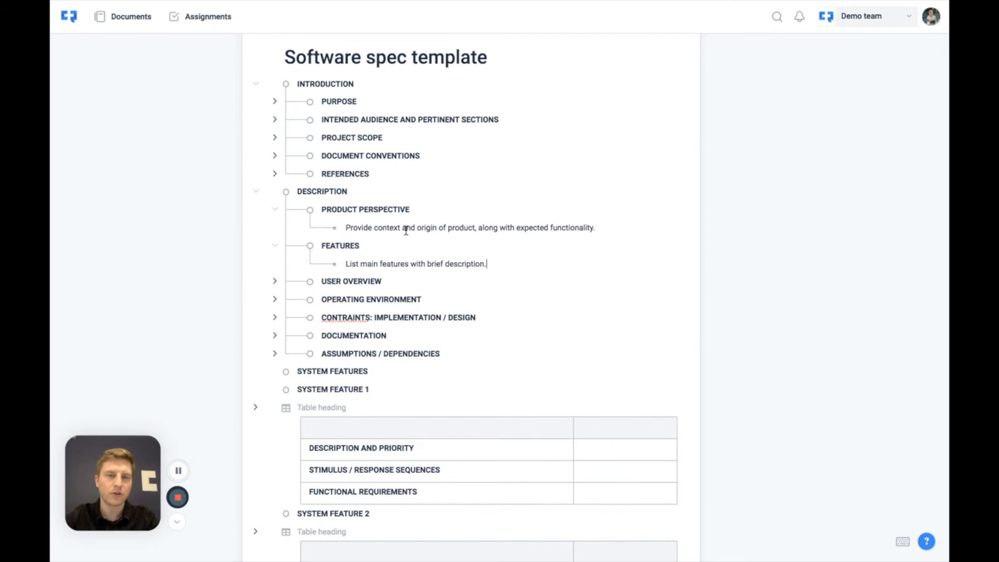
pyautogui.press('Up')
pyautogui.press('super+Up')
pyautogui.press('Up')
pyautogui.press('Up')
pyautogui.press('super+Up')
pyautogui.scroll(1, 364, 224)
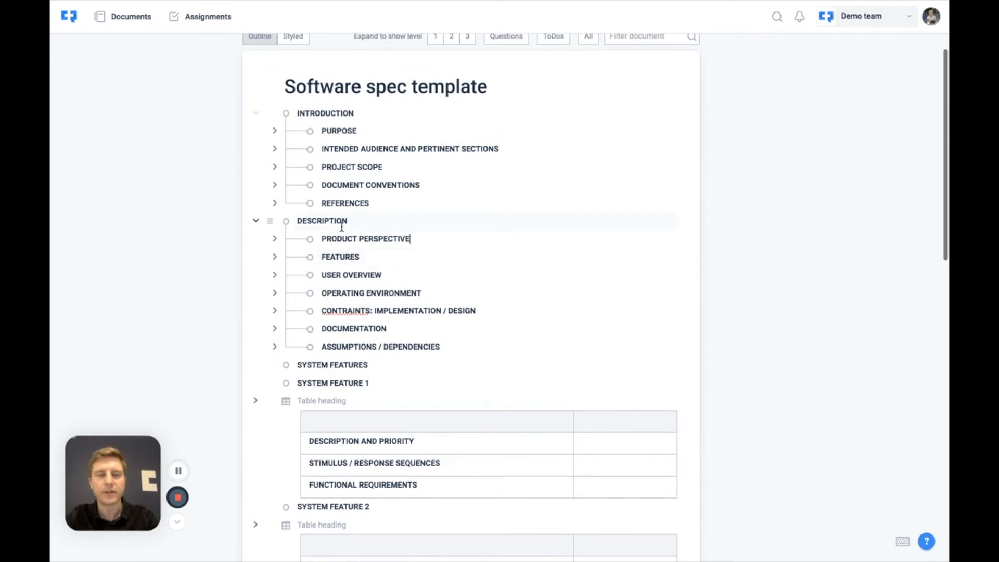
# Step: Nest SYSTEM FEATURE 1, 2 and 3 together with their tables beneath the SYSTEM FEATURES heading
pyautogui.scroll(-2, 463, 276)
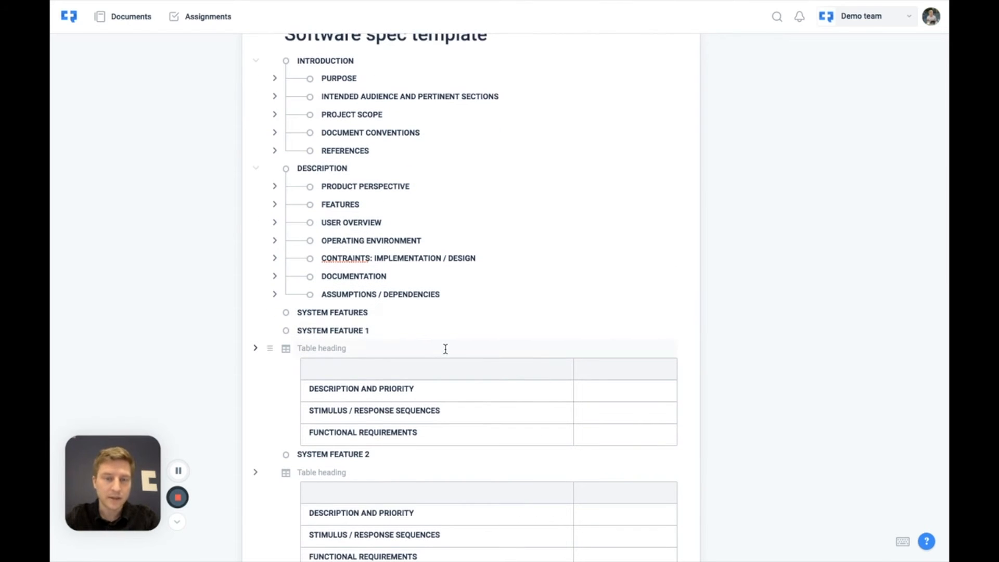
pyautogui.scroll(-5, 445, 349)
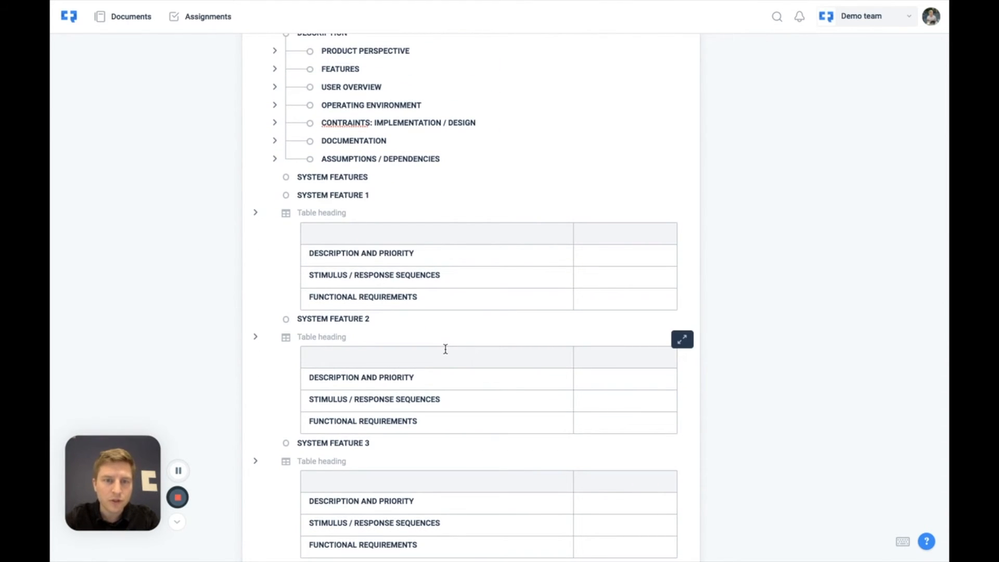
pyautogui.hotkey('shift', 'Down')
pyautogui.hotkey('shift', 'Down')
pyautogui.hotkey('shift', 'Down')
pyautogui.hotkey('shift', 'Down')
pyautogui.hotkey('shift', 'Down')
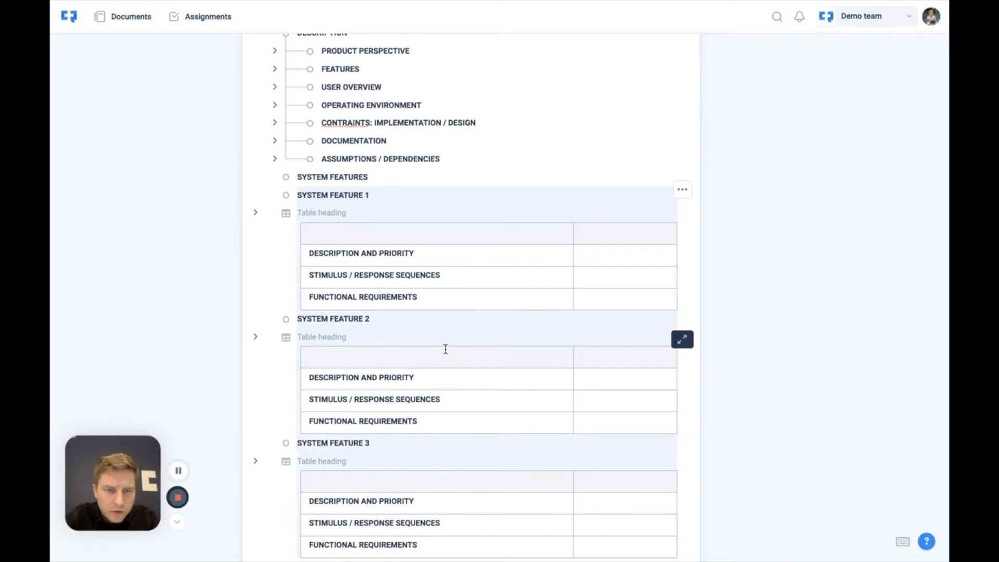
pyautogui.press('Tab')
pyautogui.scroll(-4, 445, 349)
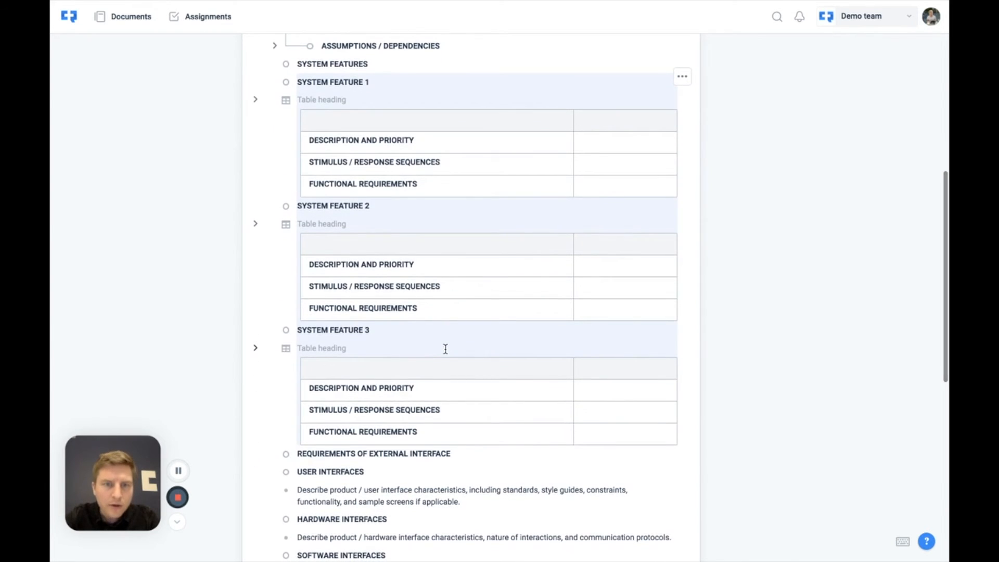
# Step: Nest each table beneath its own SYSTEM FEATURE 1, 2 or 3 subheading and collapse those three subsections
pyautogui.scroll(3, 435, 270)
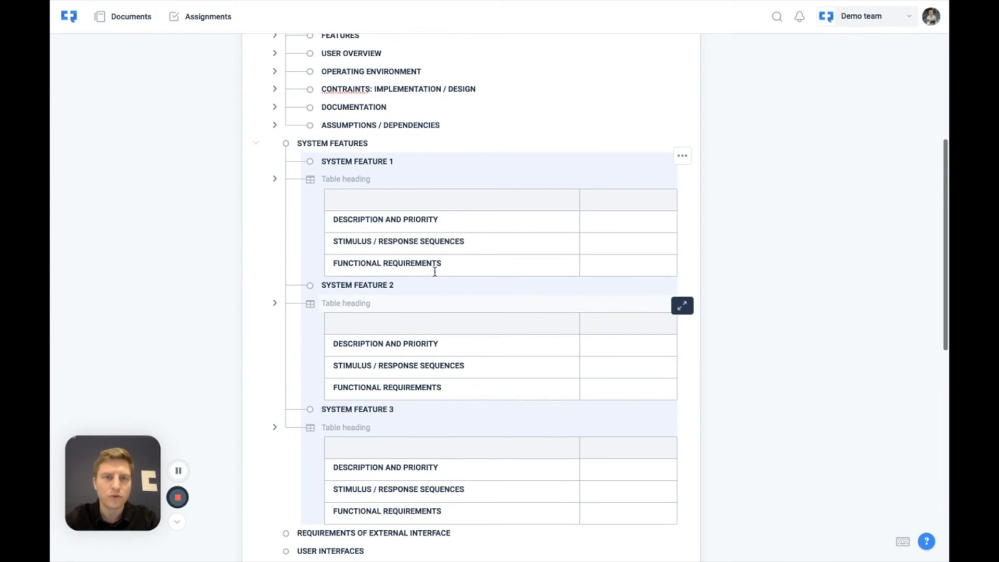
pyautogui.click(374, 179)
pyautogui.press('Tab')
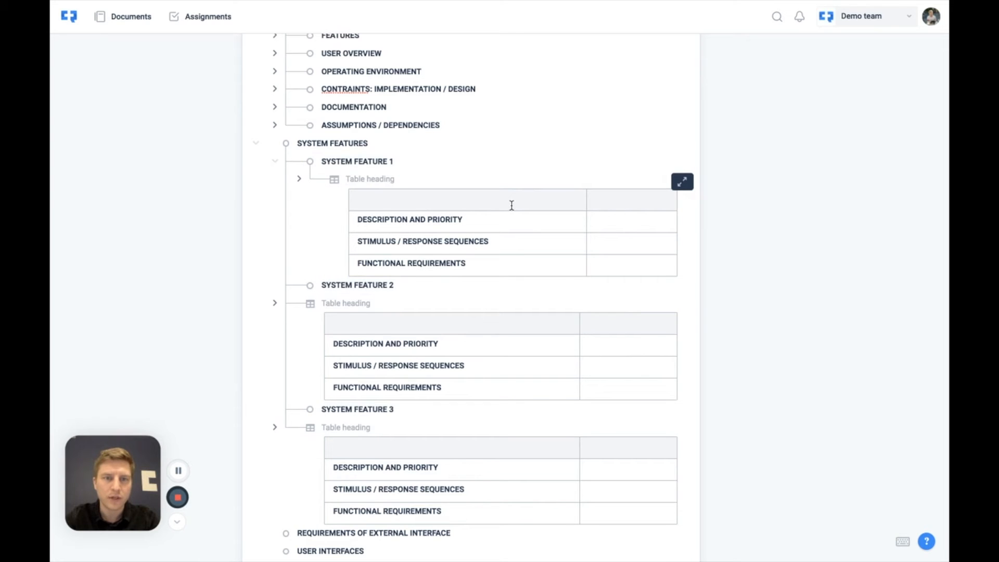
pyautogui.press('super+Up')
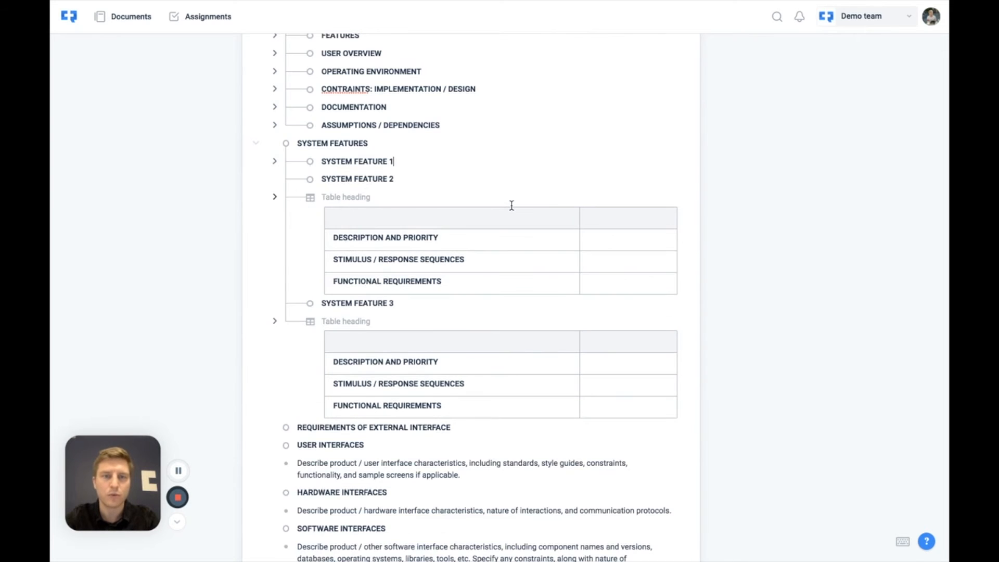
pyautogui.press('Down')
pyautogui.press('Tab')
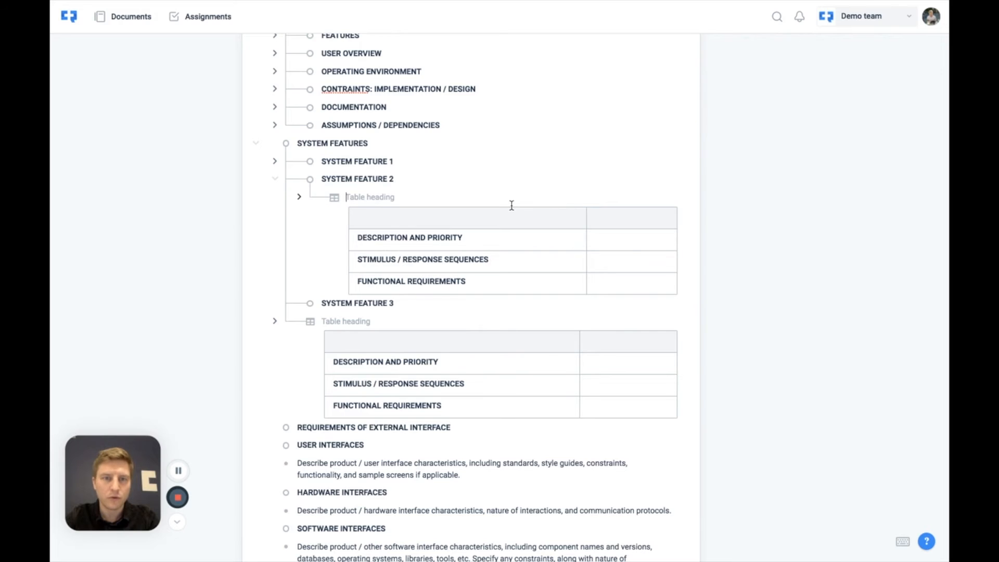
pyautogui.press('super+Up')
pyautogui.press('Down')
pyautogui.press('Tab')
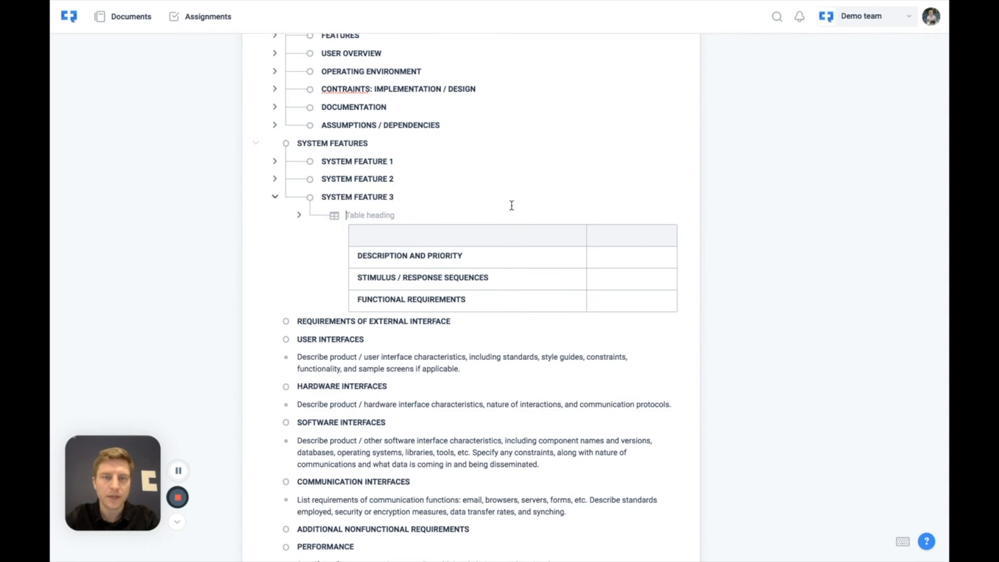
pyautogui.press('Up')
pyautogui.press('super+Up')
# Step: Delete all remaining bullets from REQUIREMENTS OF EXTERNAL INTERFACE to the end of the template
pyautogui.hotkey('shift', 'Down')
pyautogui.hotkey('shift', 'Down')
pyautogui.hotkey('shift', 'Down')
pyautogui.hotkey('shift', 'Down')
pyautogui.hotkey('shift', 'Down')
pyautogui.hotkey('shift', 'Down')
pyautogui.hotkey('shift', 'Down')
pyautogui.hotkey('shift', 'Down')
pyautogui.hotkey('shift', 'Down')
pyautogui.hotkey('shift', 'Down')
pyautogui.hotkey('shift', 'Down')
pyautogui.hotkey('shift', 'Down')
pyautogui.hotkey('shift', 'Down')
pyautogui.hotkey('shift', 'Down')
pyautogui.hotkey('shift', 'Down')
pyautogui.hotkey('shift', 'Down')
pyautogui.hotkey('shift', 'Down')
pyautogui.hotkey('shift', 'Down')
pyautogui.press('BackSpace')
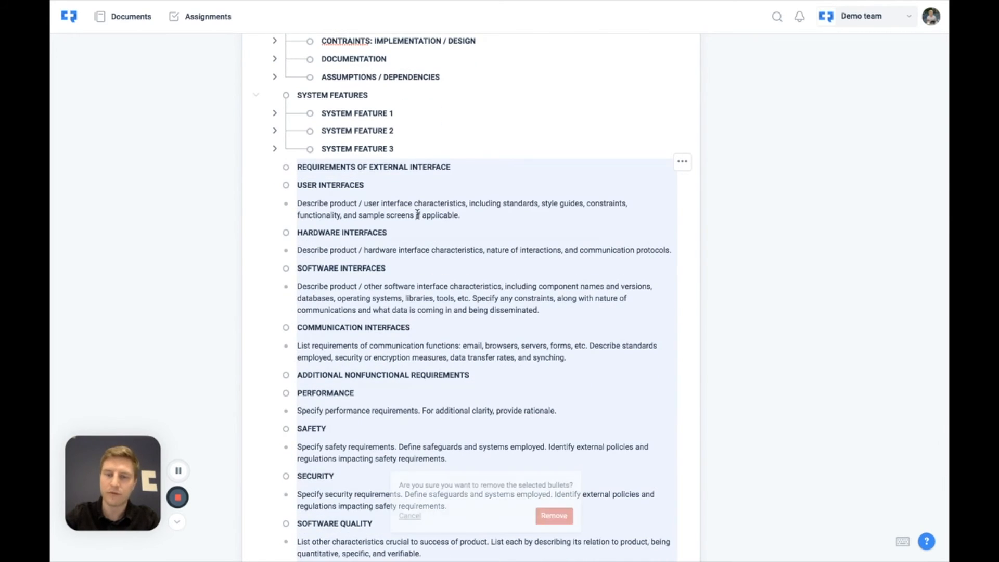
pyautogui.press('Return')
# Step: Collapse the outline to level 1, and expand all levels to review the template's full content
pyautogui.scroll(2, 475, 328)
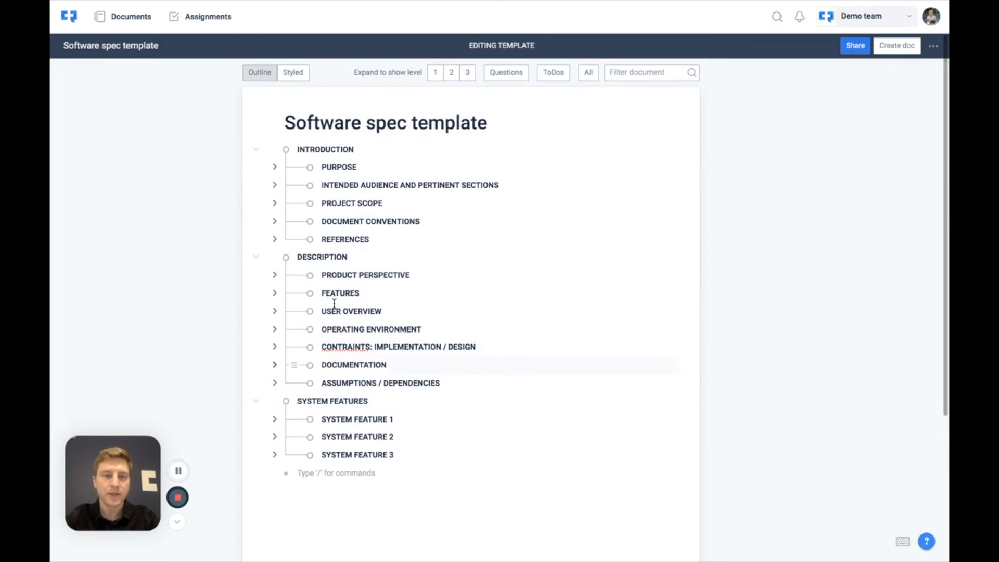
pyautogui.click(438, 73)
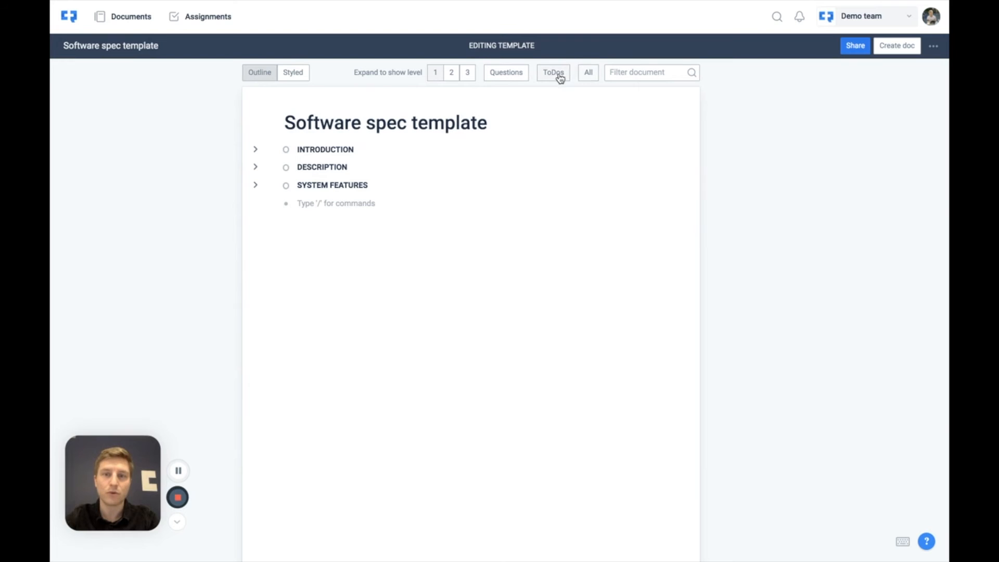
pyautogui.click(588, 73)
pyautogui.scroll(-15, 508, 284)
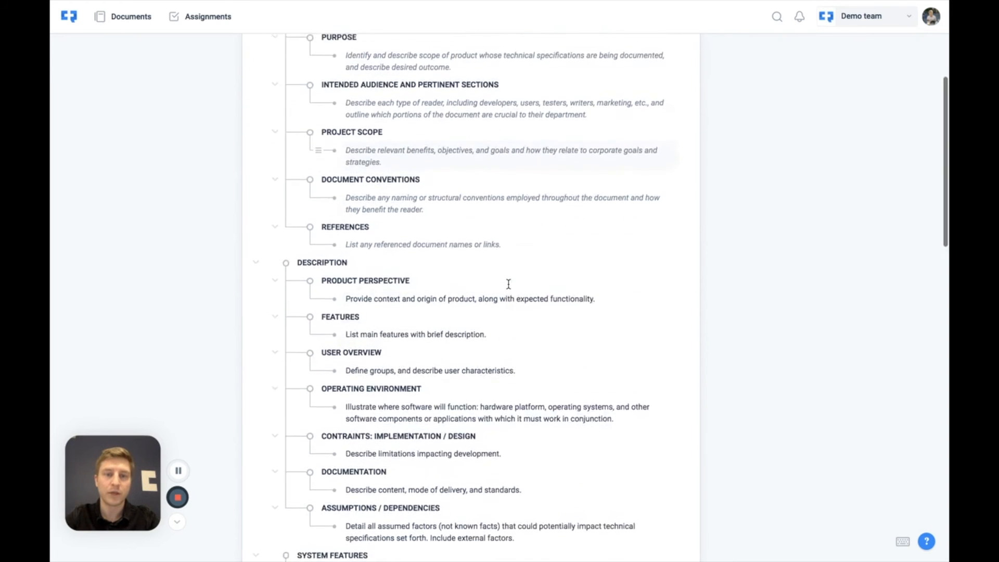
pyautogui.scroll(15, 508, 260)
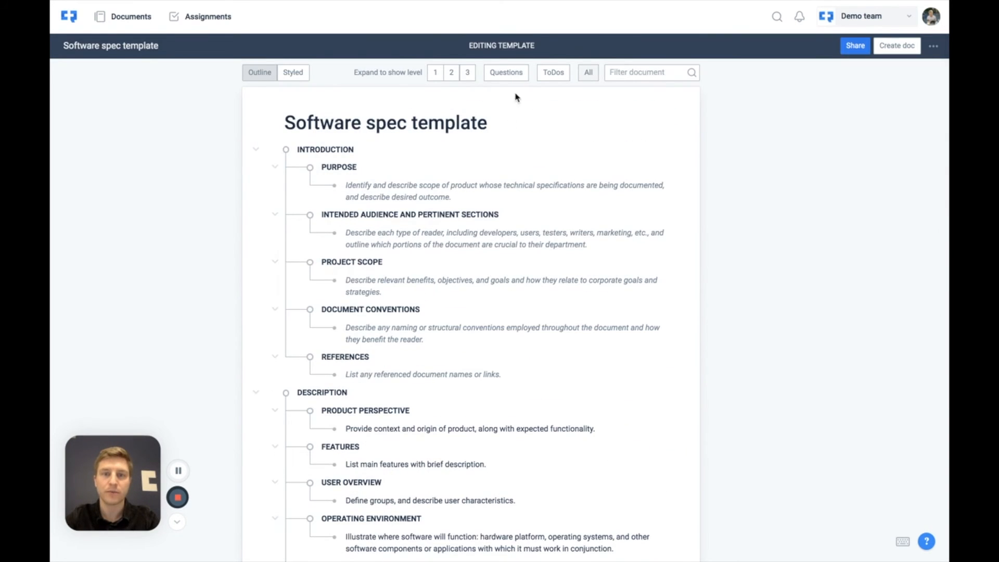
# Step: Show the outline down to level 2, reduce it to level 1, and return to level 2
pyautogui.click(452, 74)
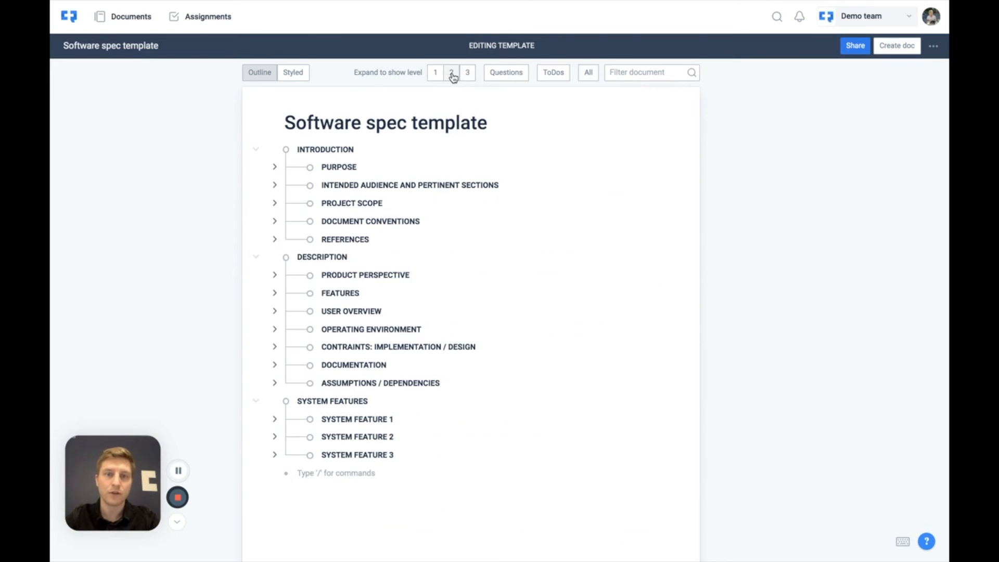
pyautogui.click(440, 74)
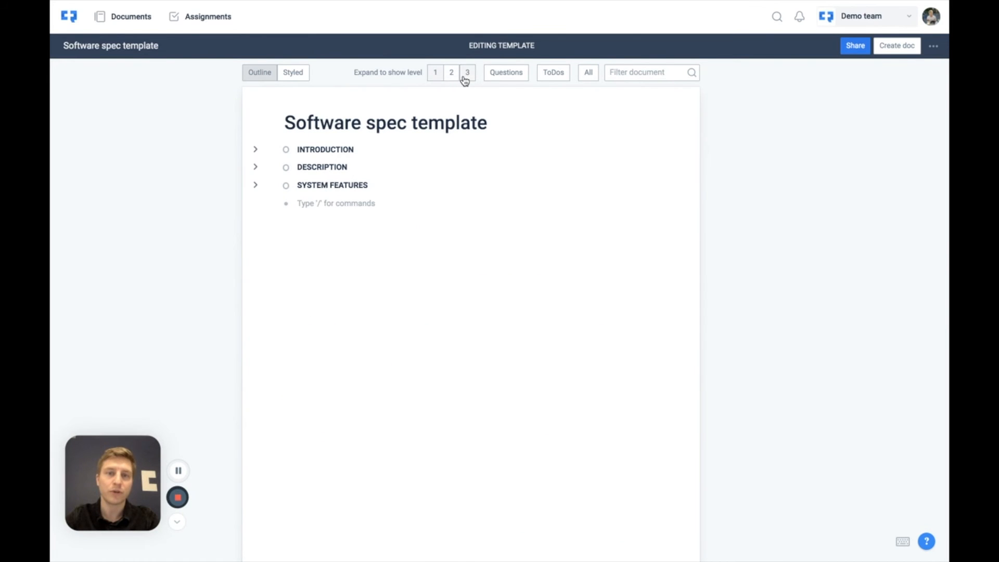
pyautogui.click(452, 75)
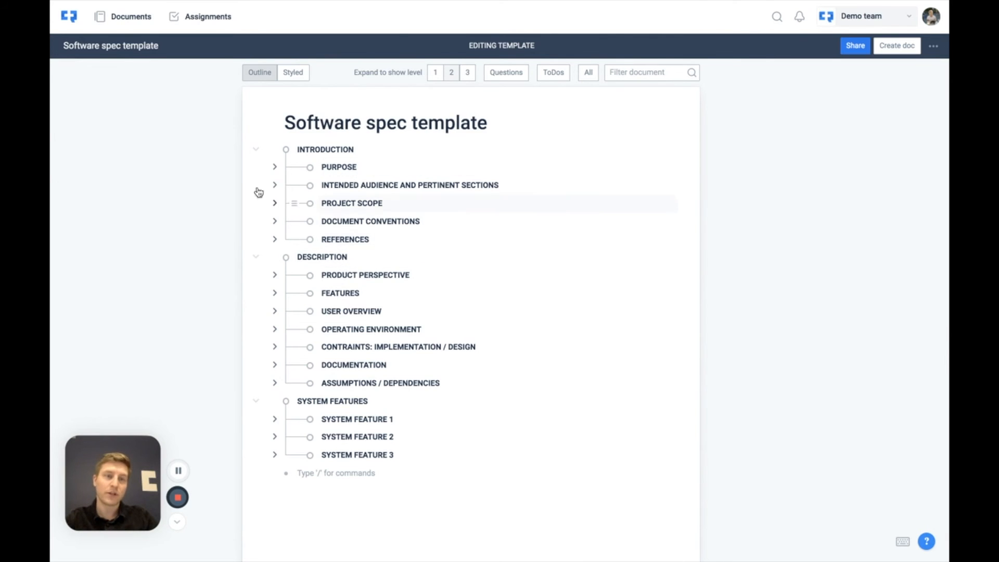
# Step: Go to the team's documents and create a new document from the Software spec template
pyautogui.click(130, 17)
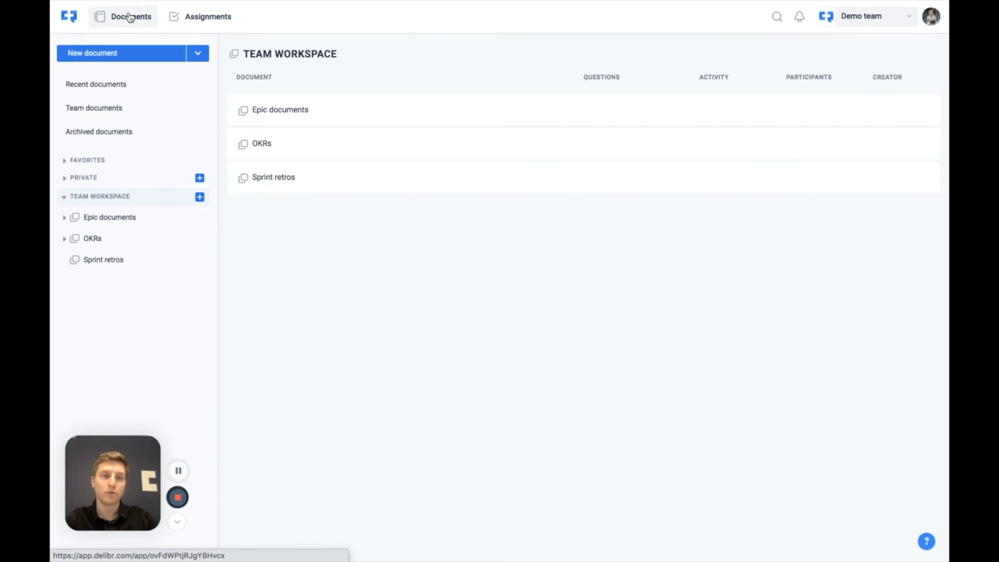
pyautogui.click(198, 54)
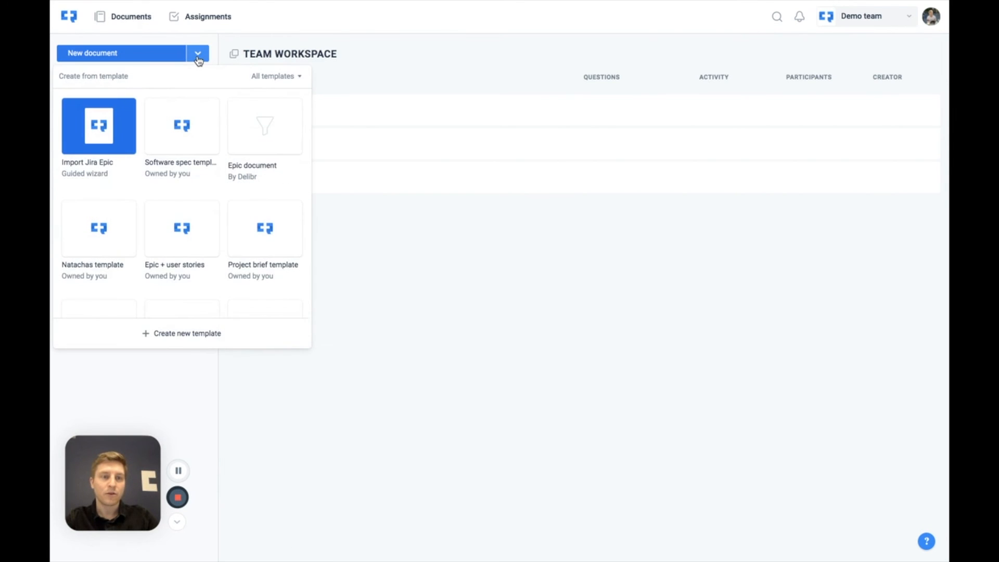
pyautogui.click(190, 139)
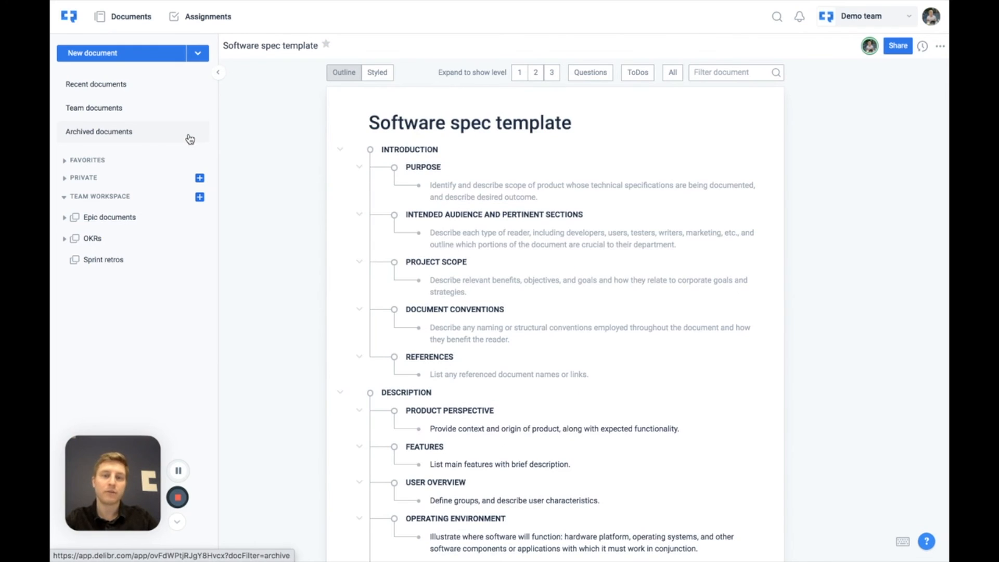
# Step: Fill in the placeholder under PURPOSE in the new document with "Add some text here! :)"
pyautogui.scroll(-3, 536, 349)
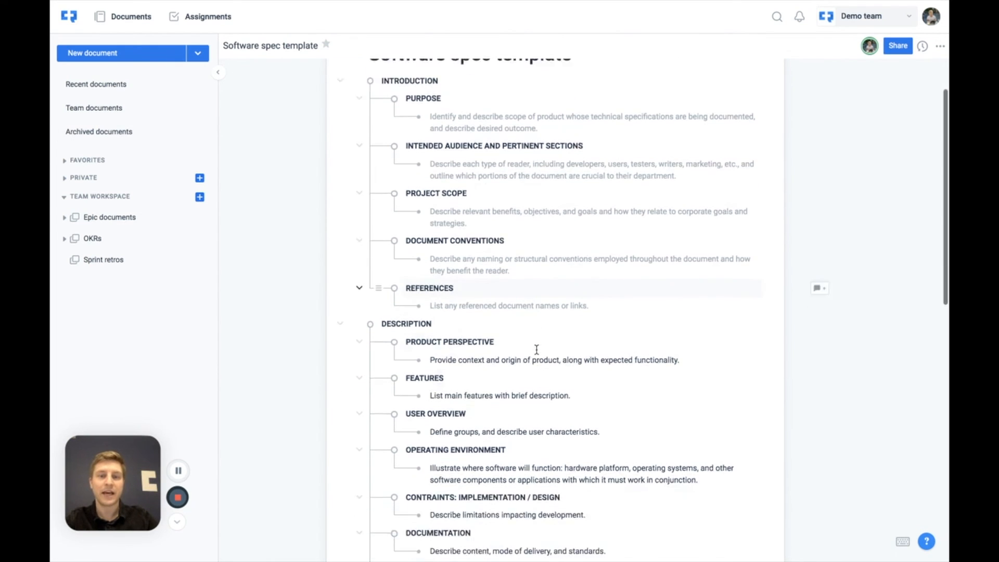
pyautogui.scroll(3, 536, 350)
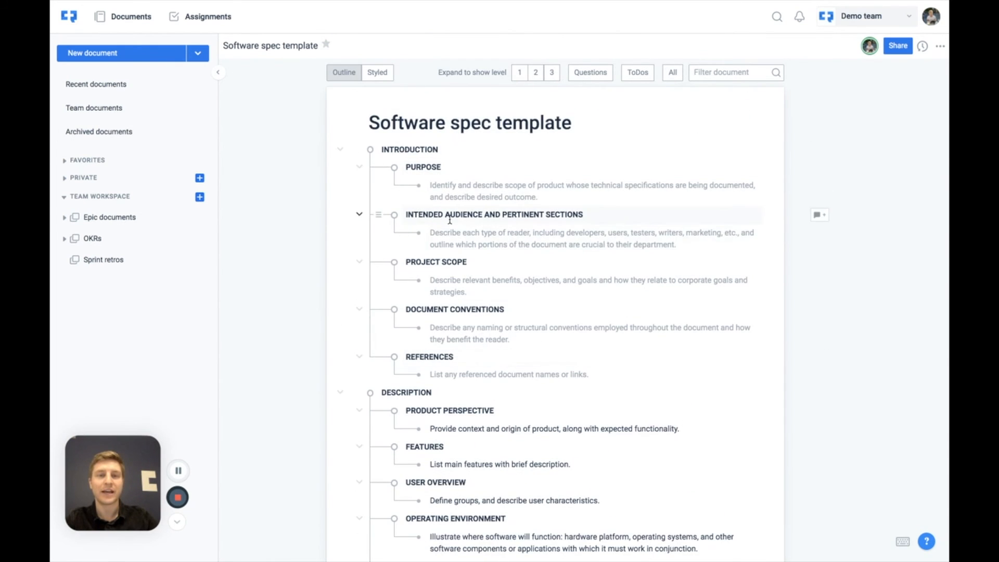
pyautogui.click(471, 190)
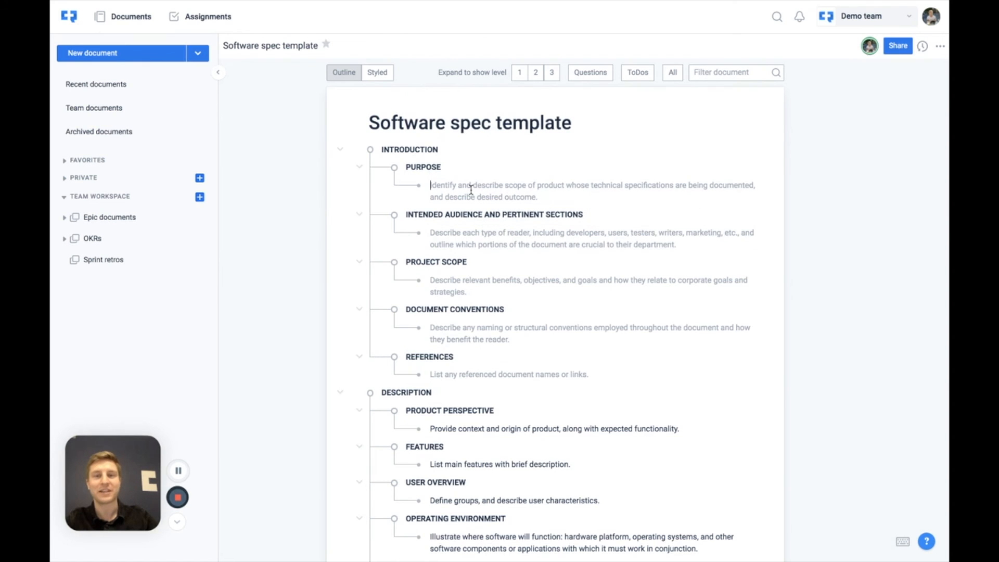
pyautogui.write('Ad')
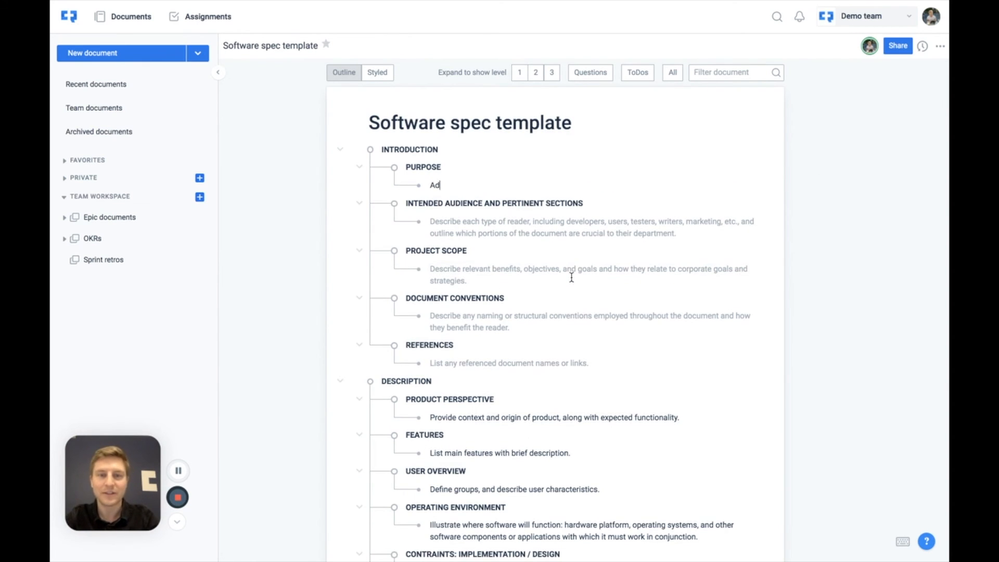
pyautogui.write('d some test here! :)')
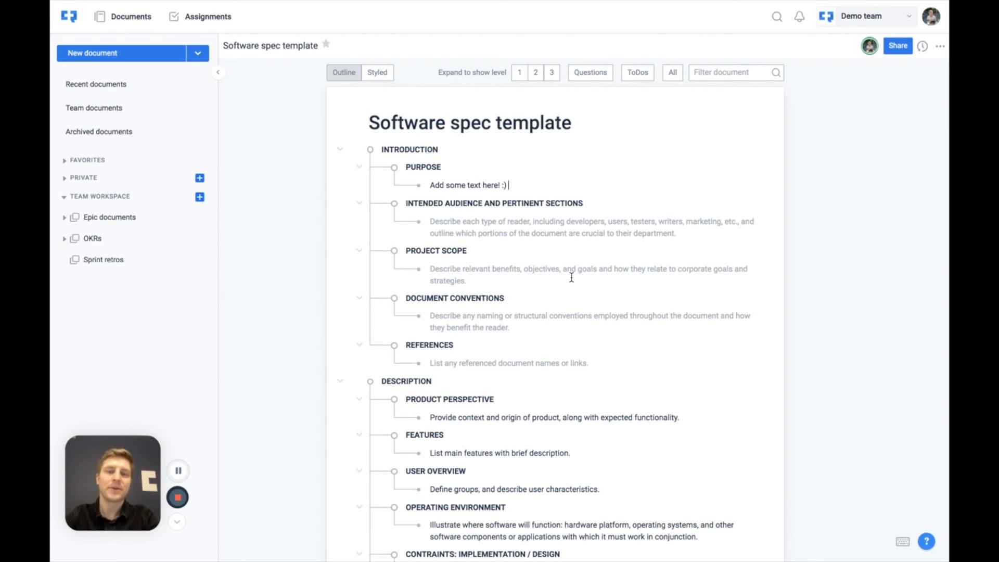